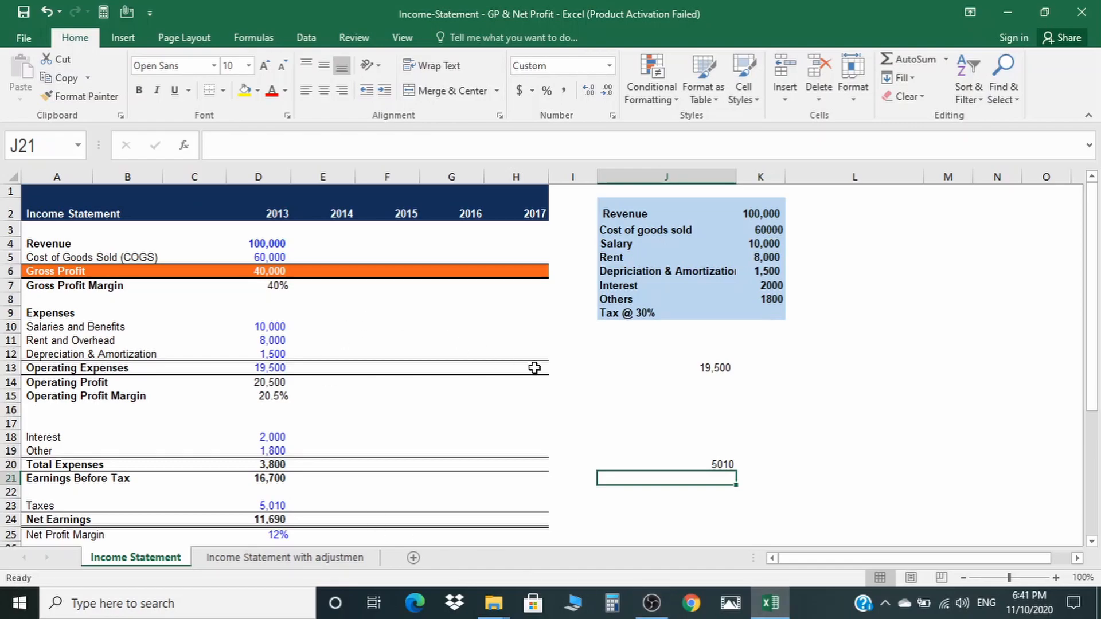
Enter the 2014 figures: revenue of 180,000 and cost of goods sold of 80,000.
left_click(332, 245)
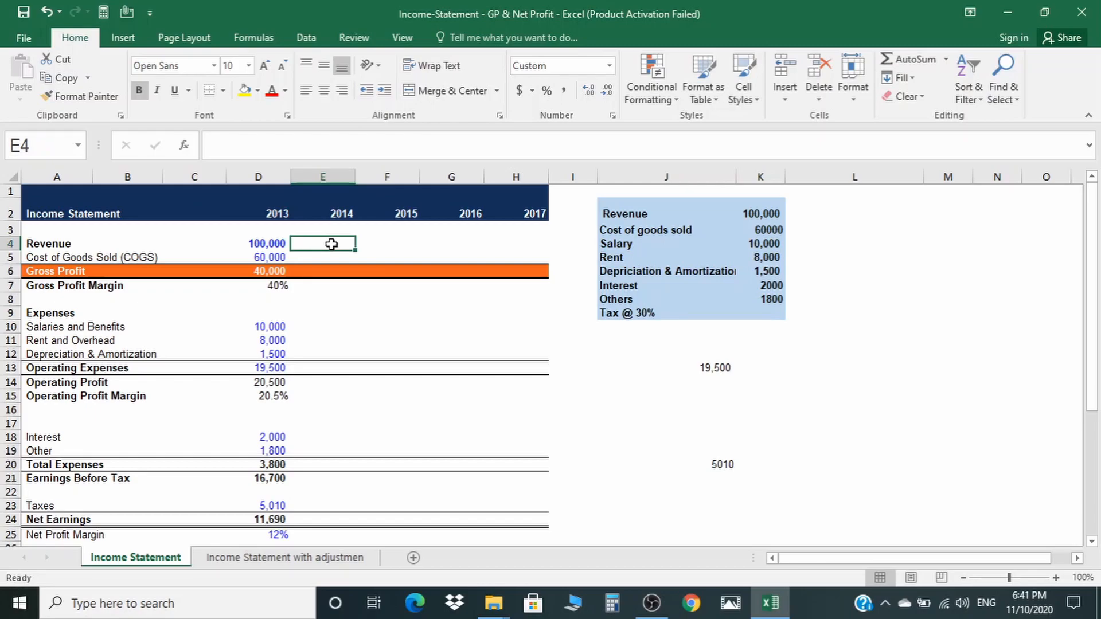
type("180000")
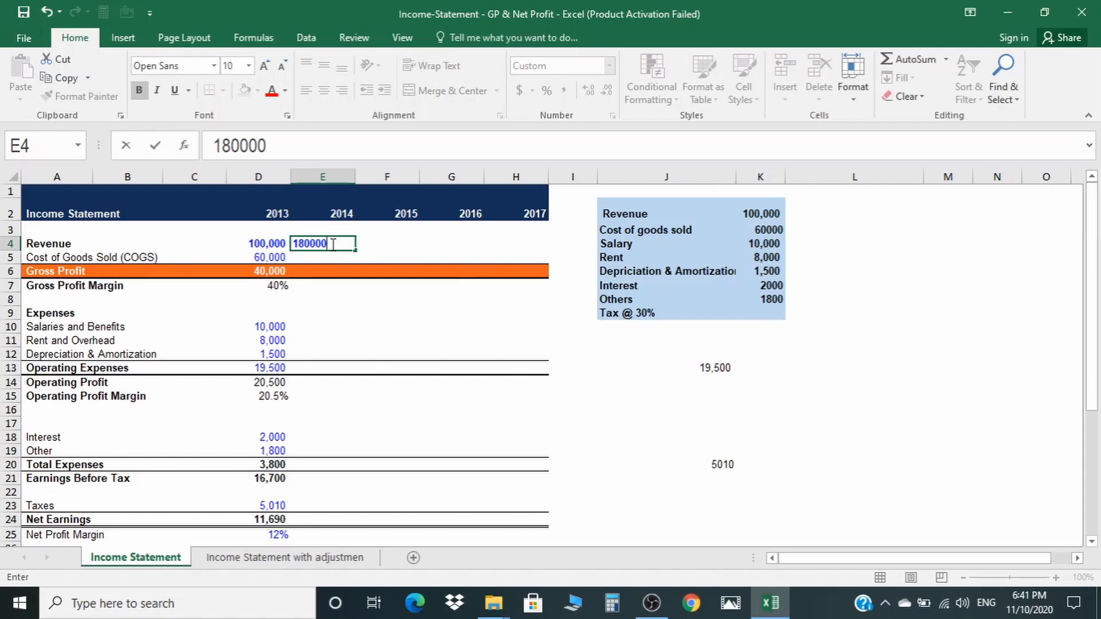
key("Return")
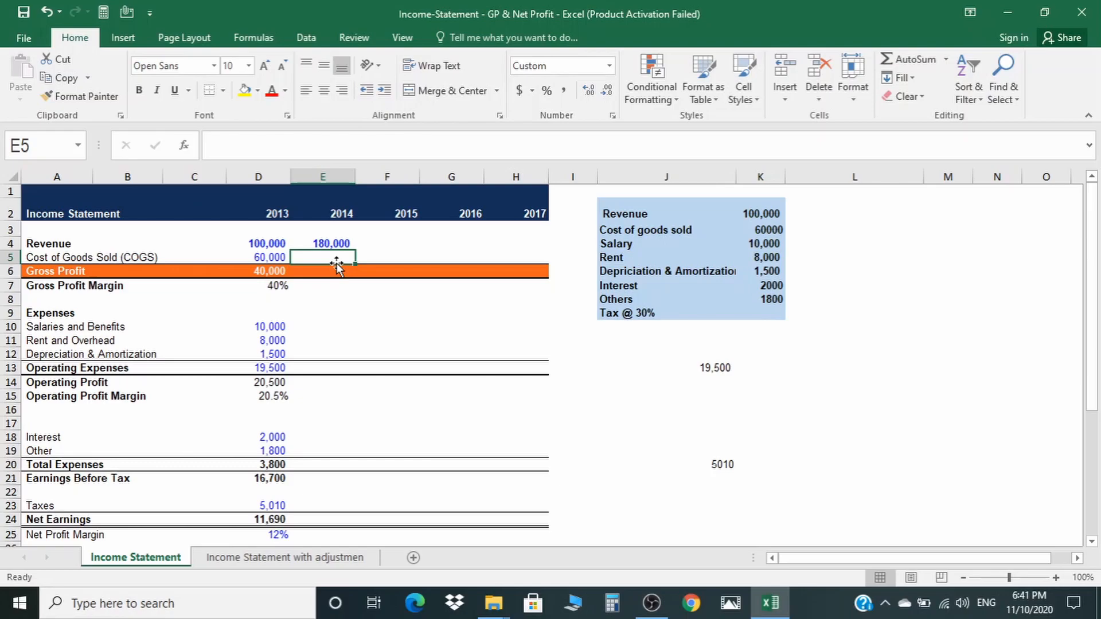
type("80000")
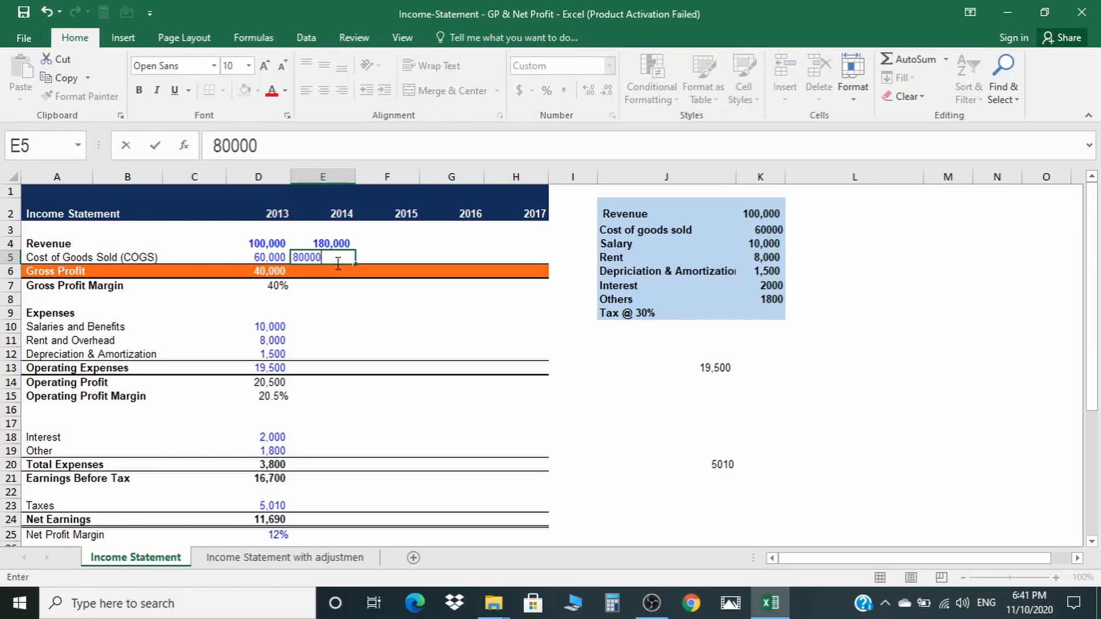
key("Return")
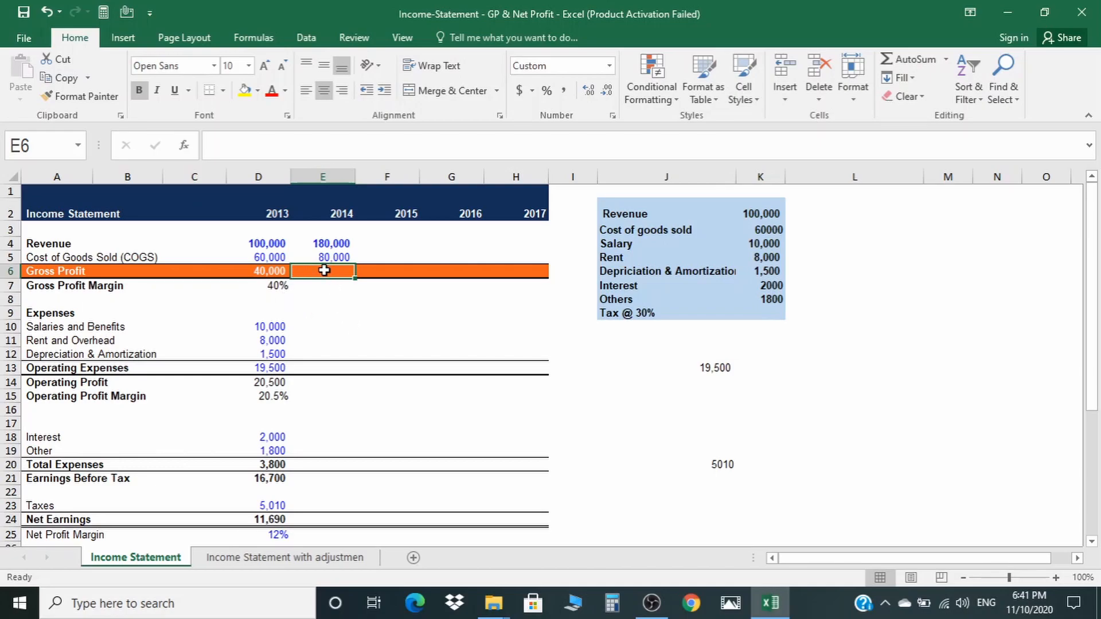
Copy the 2013 Gross Profit formula across the row through 2017.
left_click(276, 273)
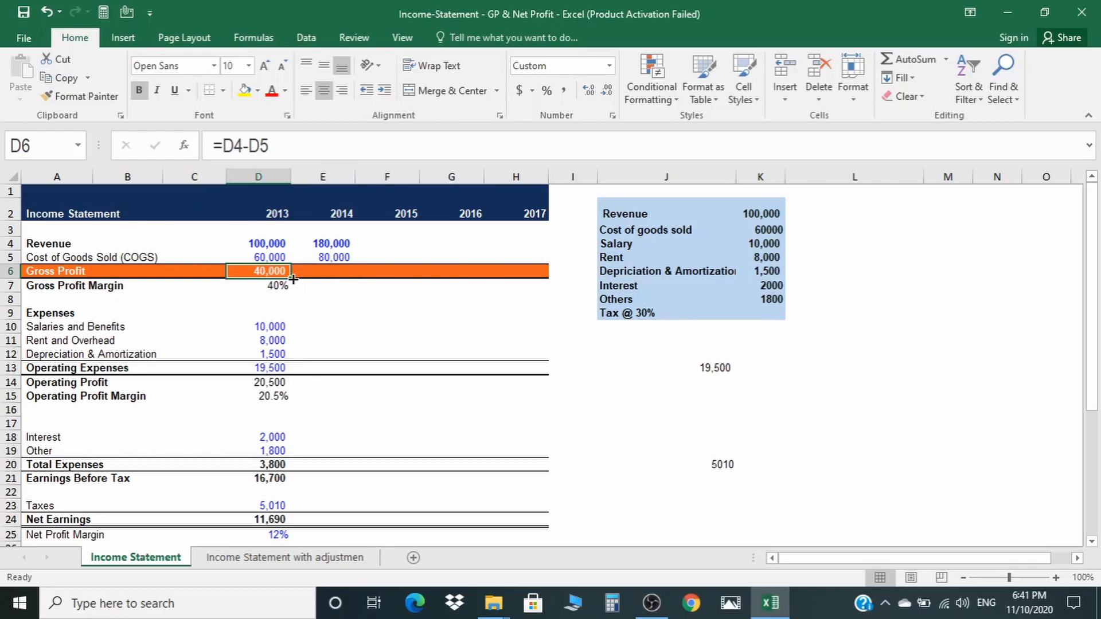
left_click_drag(293, 279, 541, 281)
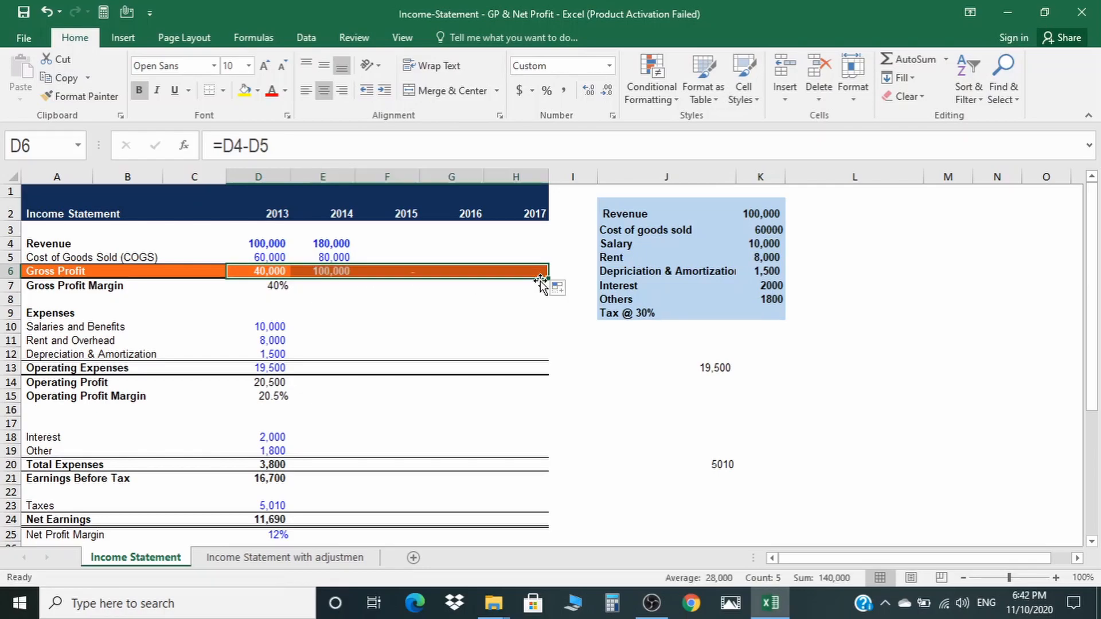
left_click(504, 311)
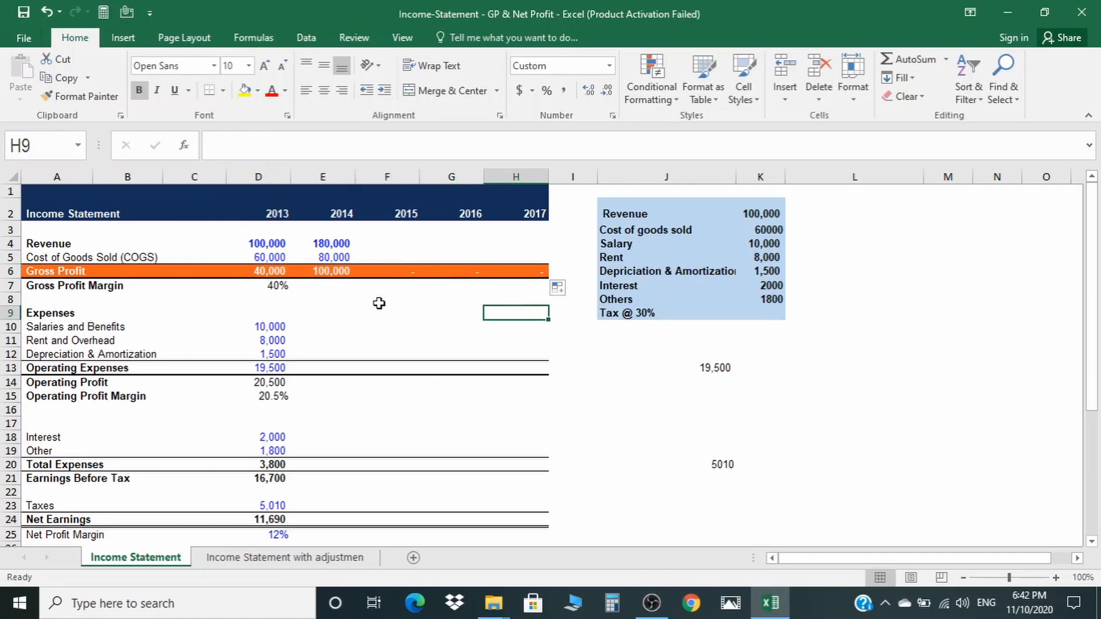
Copy the 2013 Gross Profit Margin formula across the row through 2017.
left_click(326, 287)
left_click(281, 286)
left_click_drag(290, 293, 343, 294)
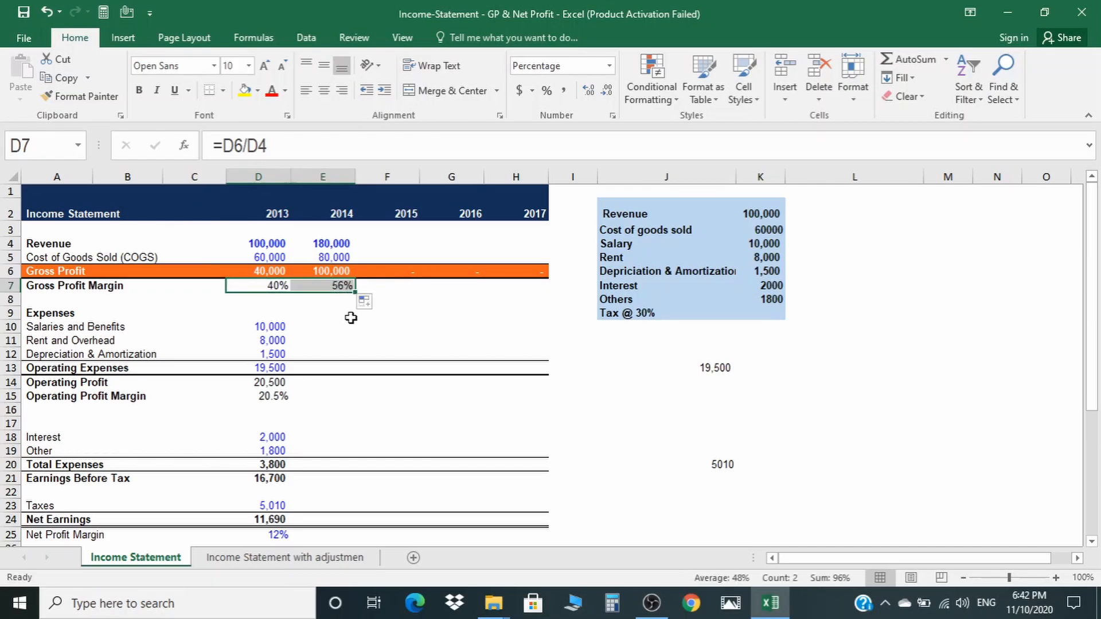
left_click(350, 311)
left_click(342, 287)
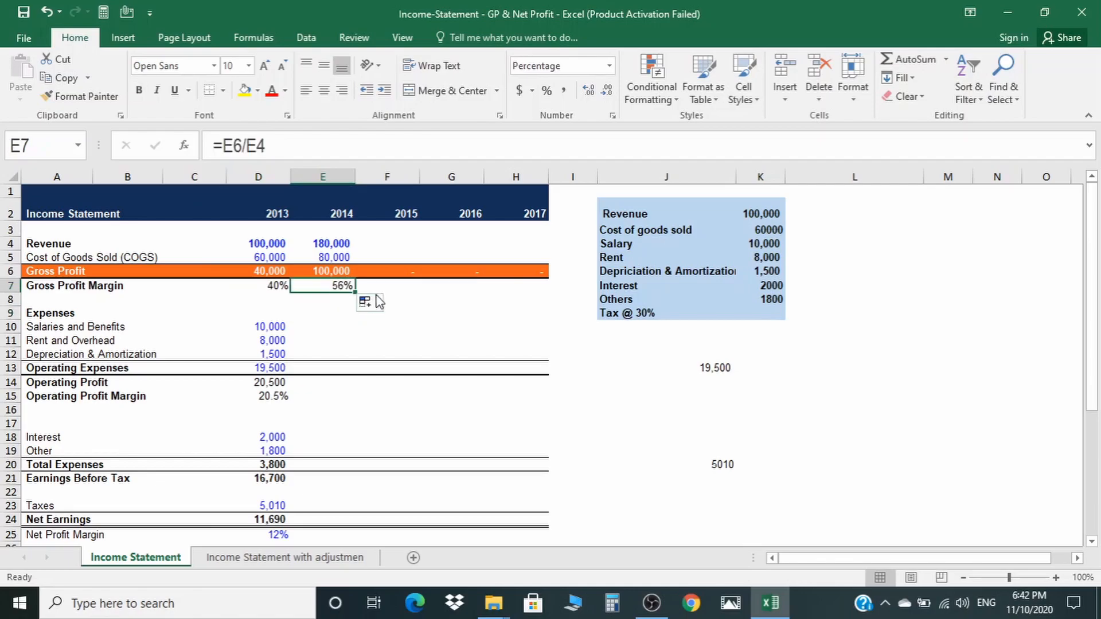
left_click_drag(356, 290, 409, 300)
key("ctrl+z")
left_click_drag(357, 292, 546, 292)
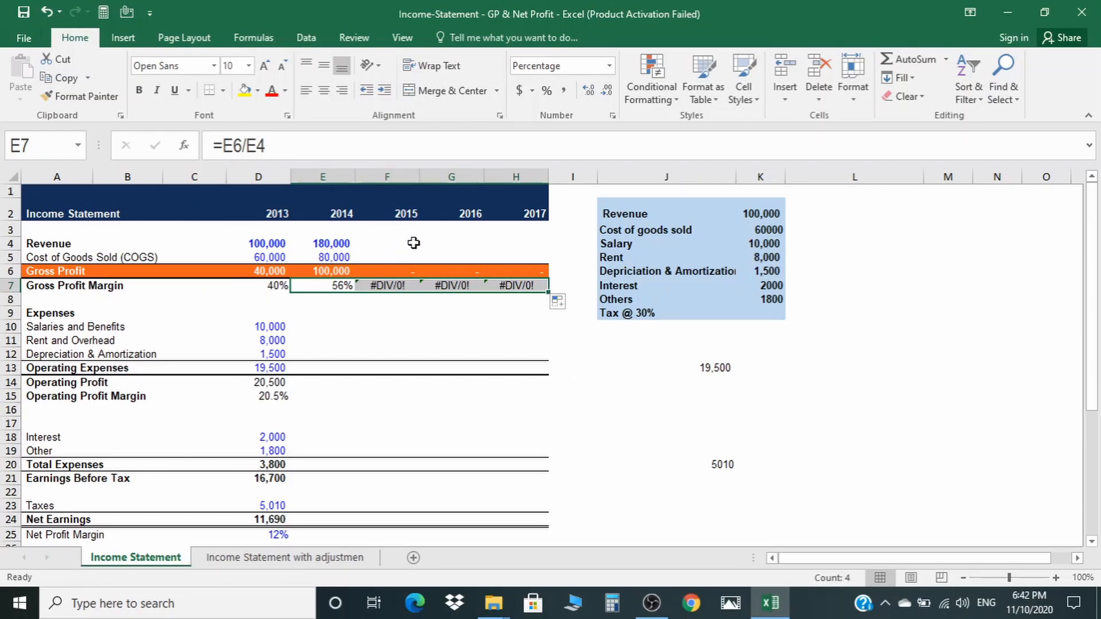
Enter the 2015 figures: revenue of 150,000 and cost of goods sold of 70,000.
left_click(386, 229)
left_click(386, 243)
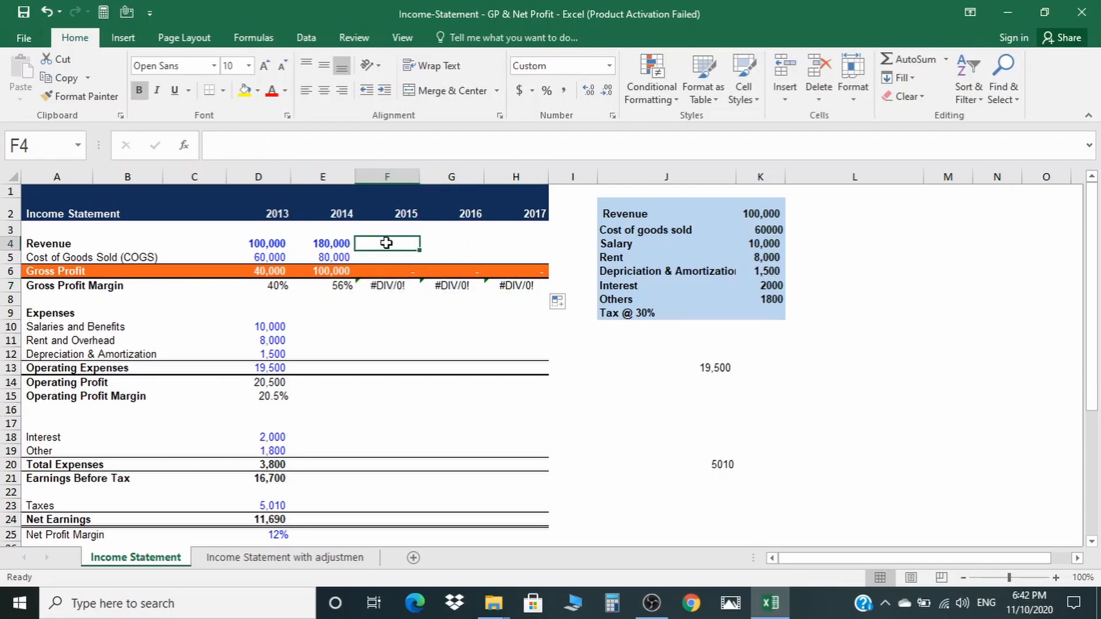
type("150000")
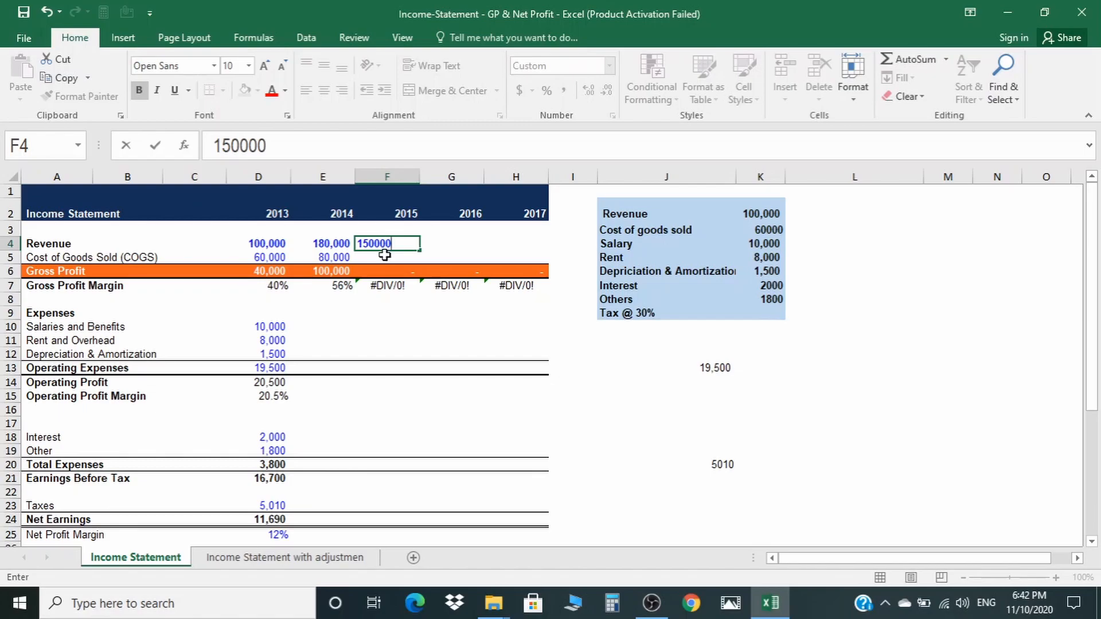
left_click(385, 254)
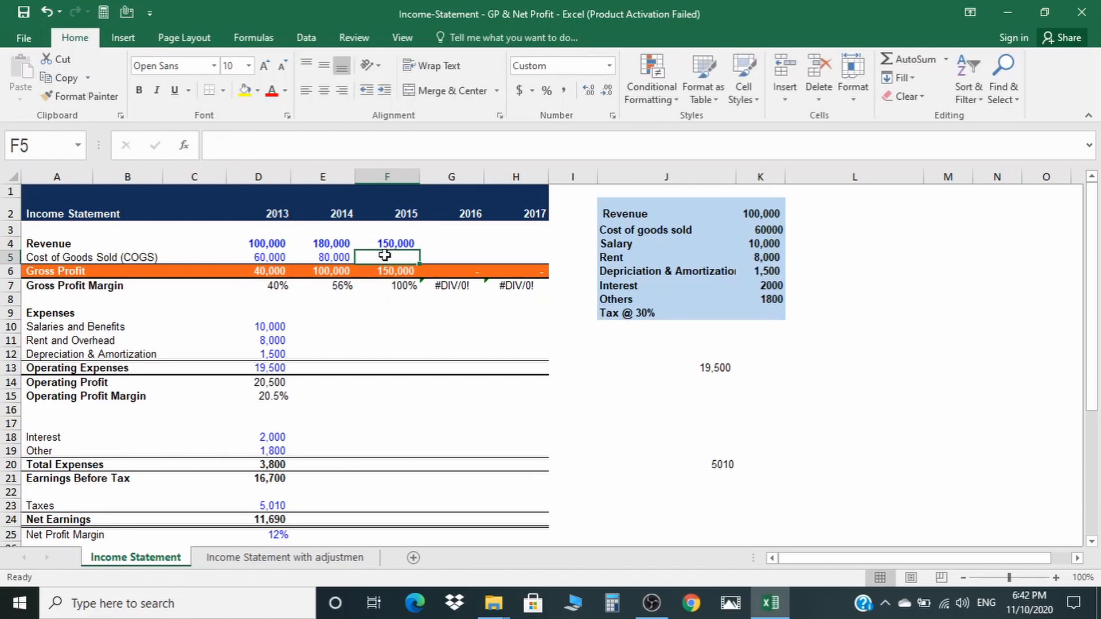
type("70000")
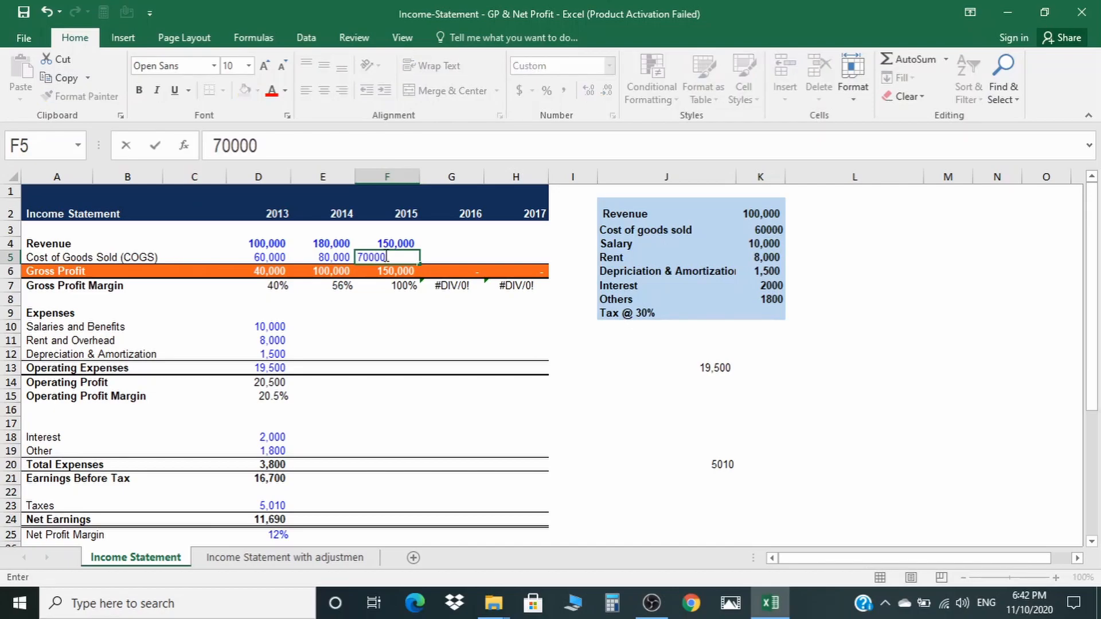
key("Return")
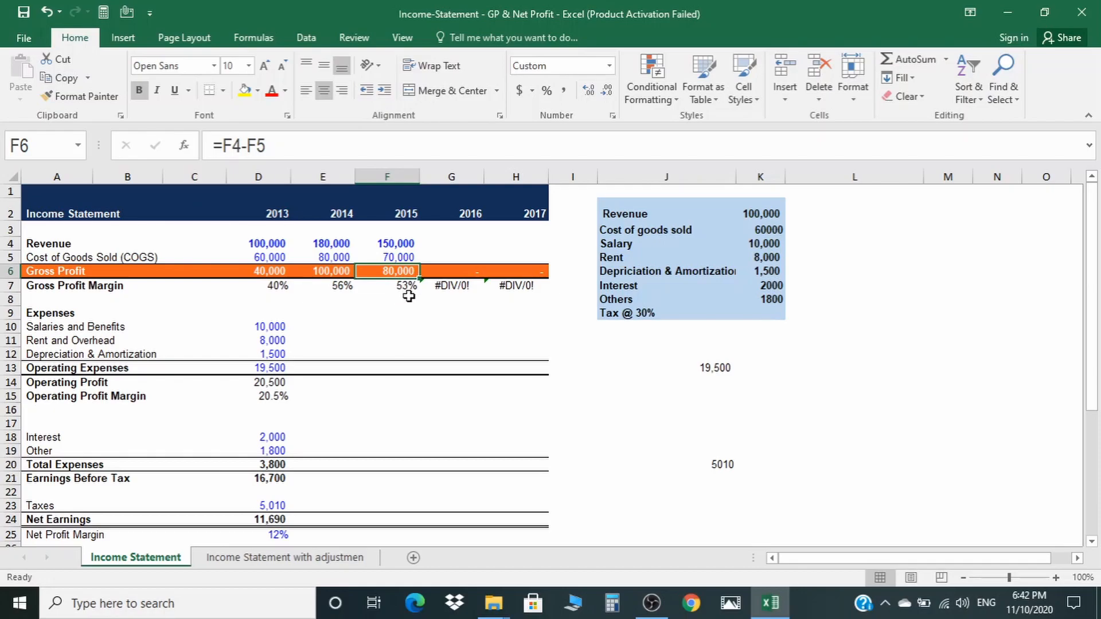
Enter the 2016 figures: revenue of 165,000 and cost of goods sold of 65,000.
left_click(446, 245)
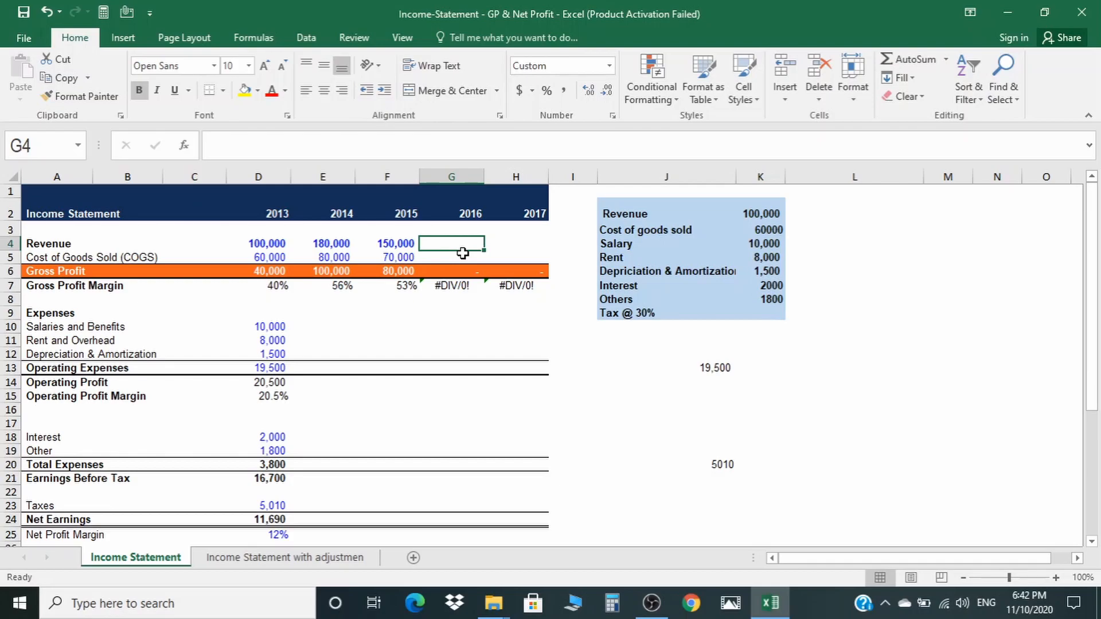
type("165000")
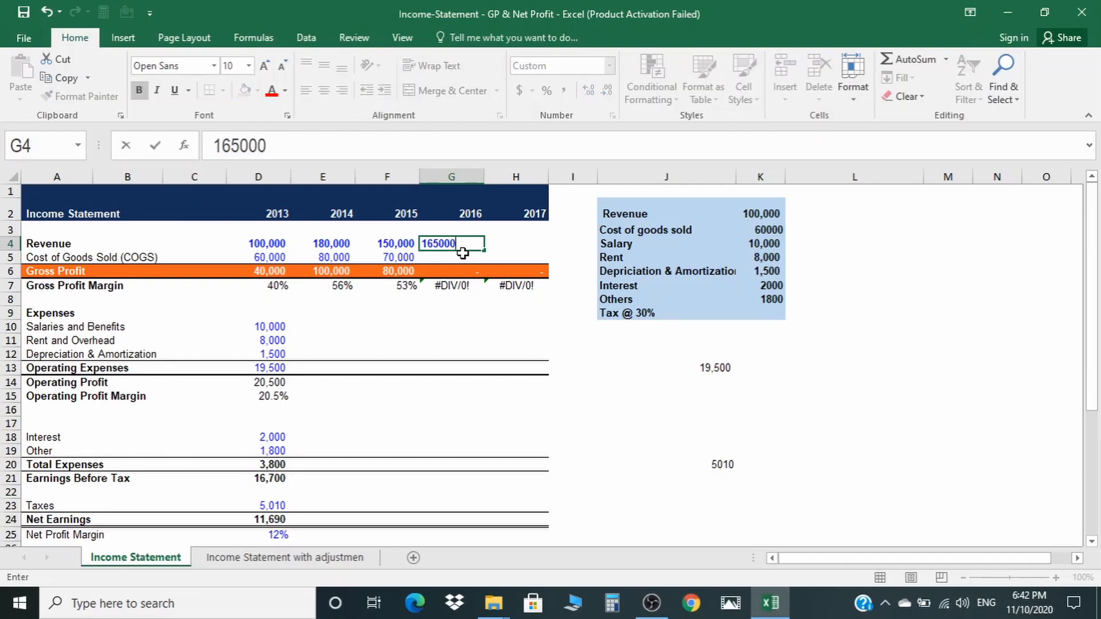
key("Return")
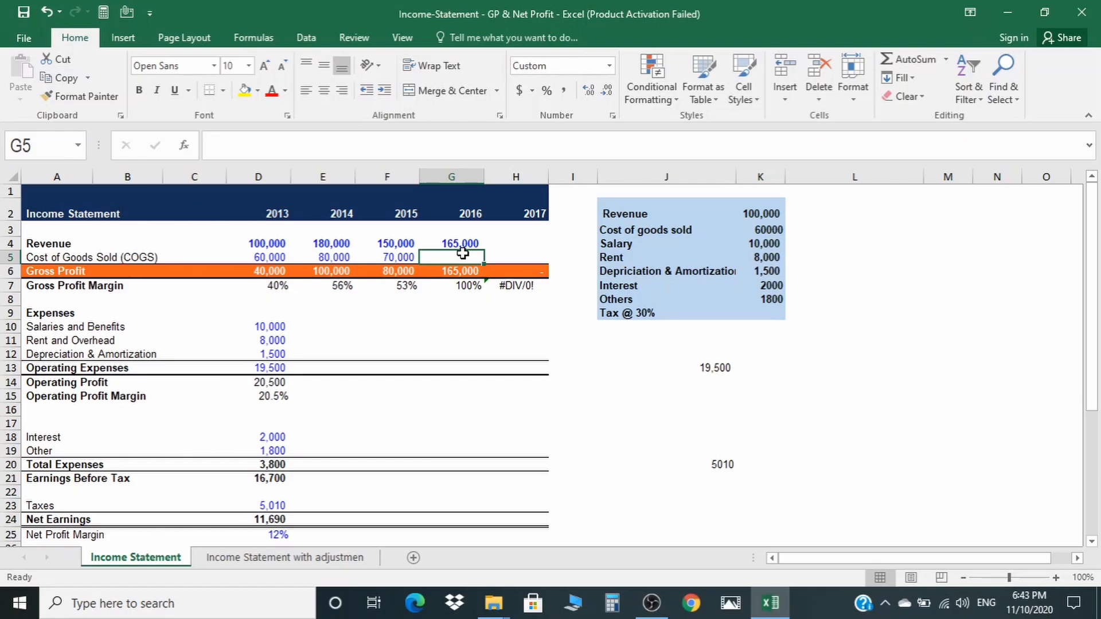
type("65000")
key("Return")
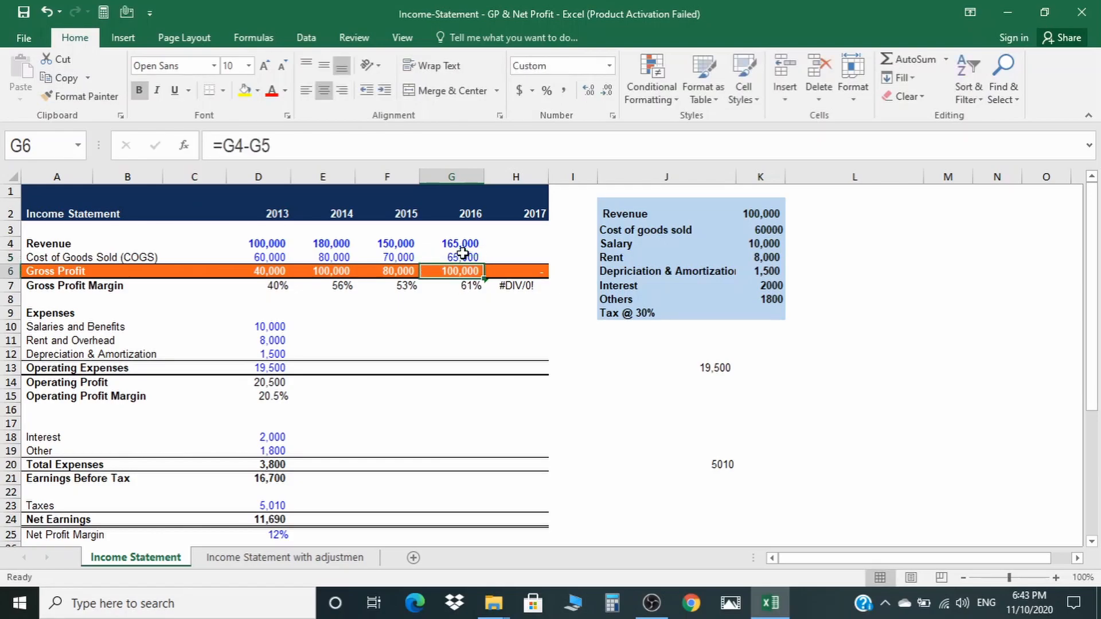
Enter the 2017 figures: revenue of 190,000 and cost of goods sold of 95,000.
left_click(502, 244)
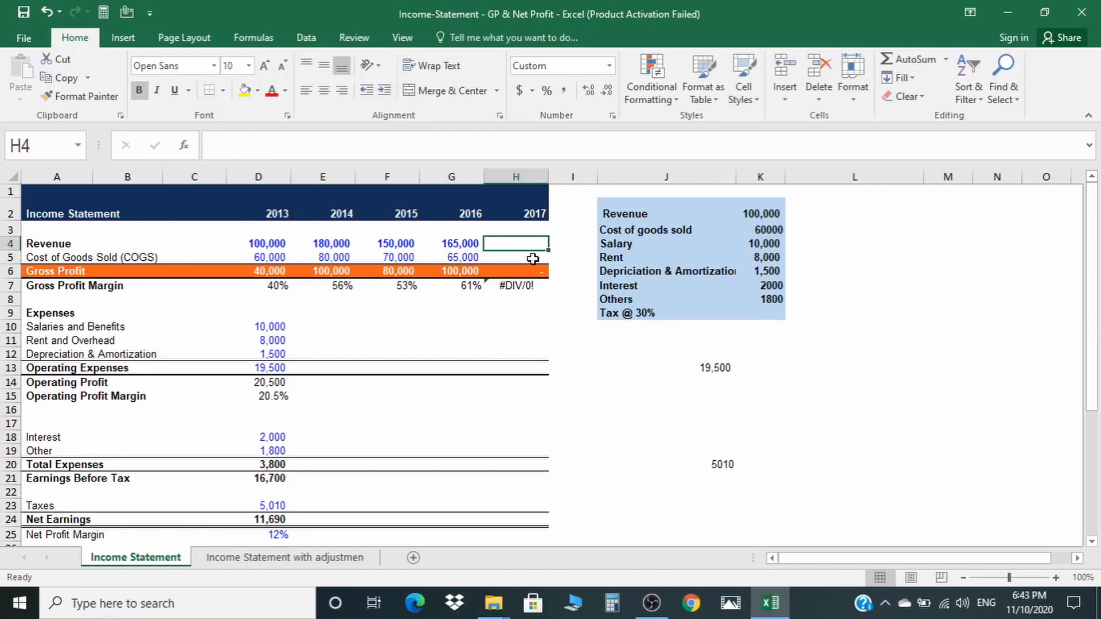
type("1900.0")
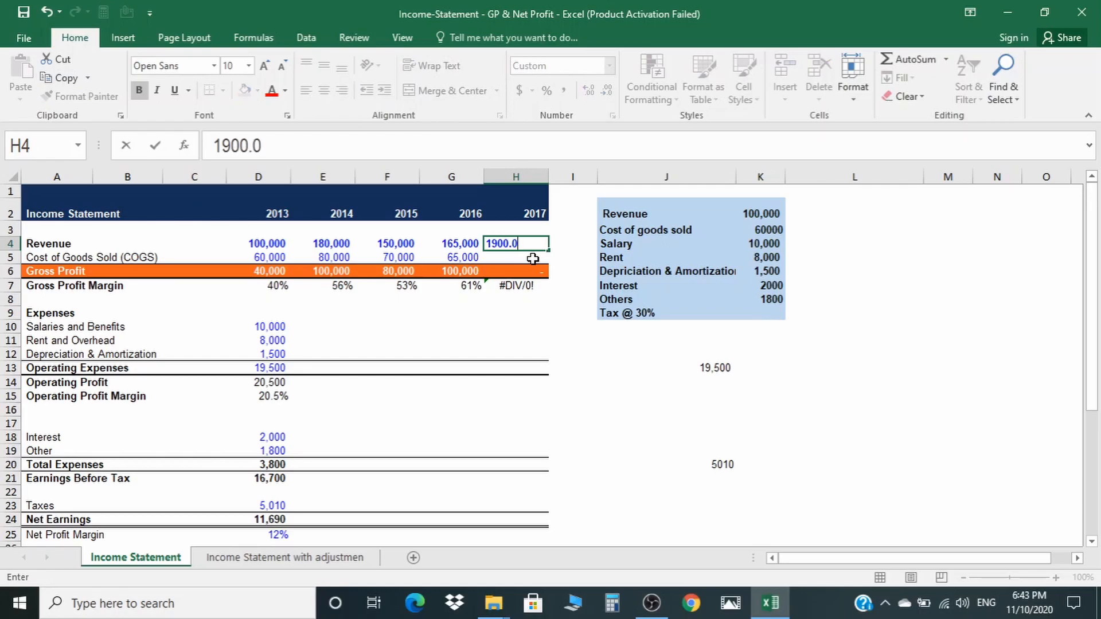
key("BackSpace")
key("BackSpace")
type("00")
key("Return")
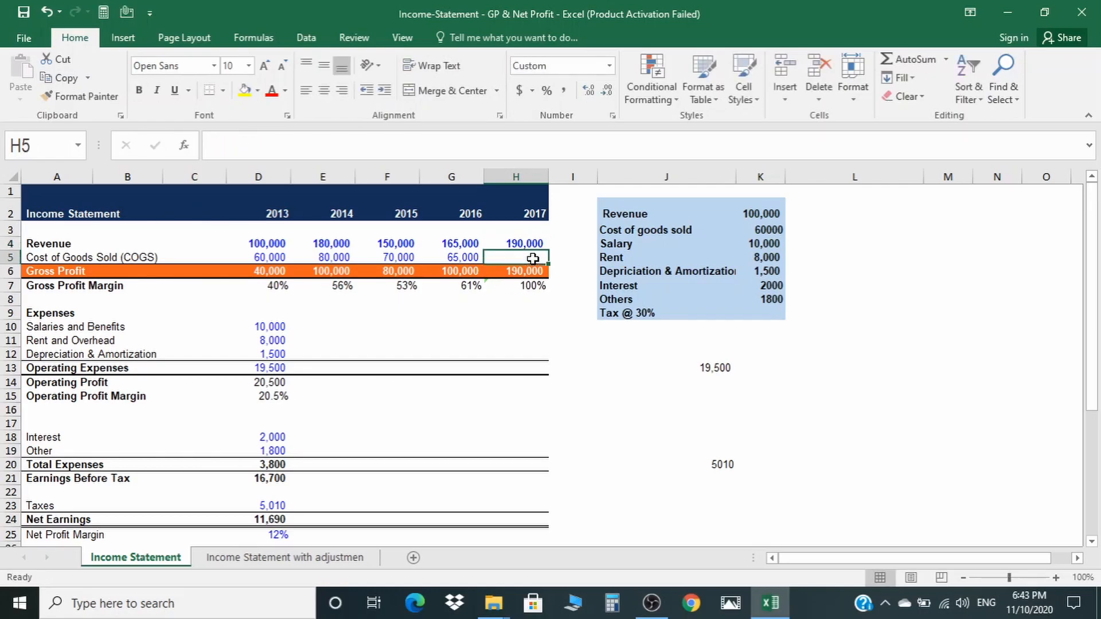
type("80")
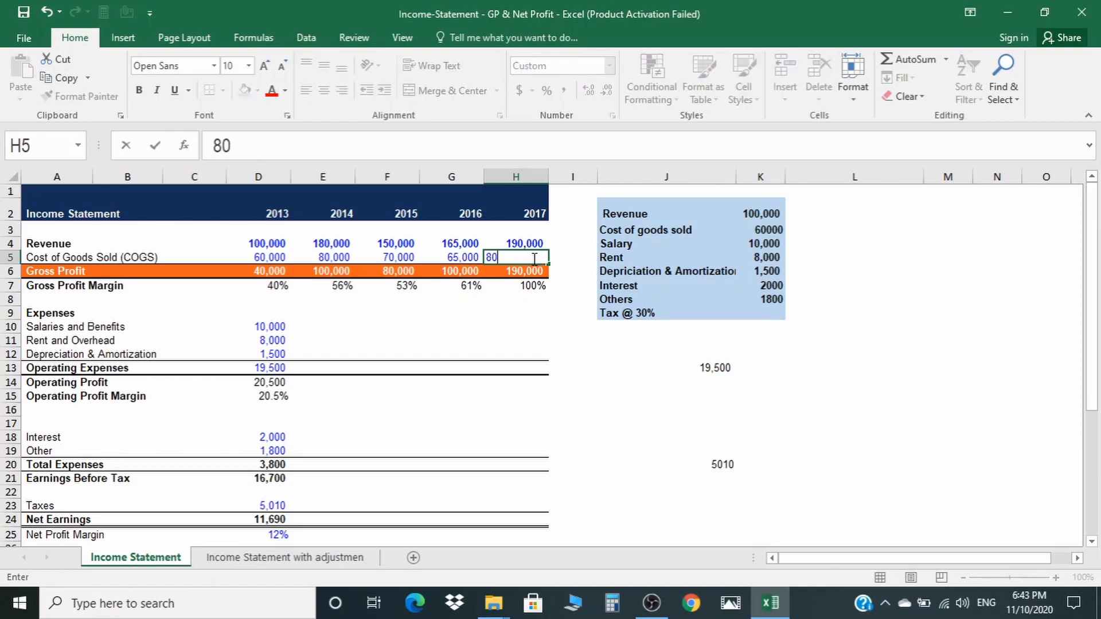
key("BackSpace")
key("BackSpace")
type("95,000")
key("Return")
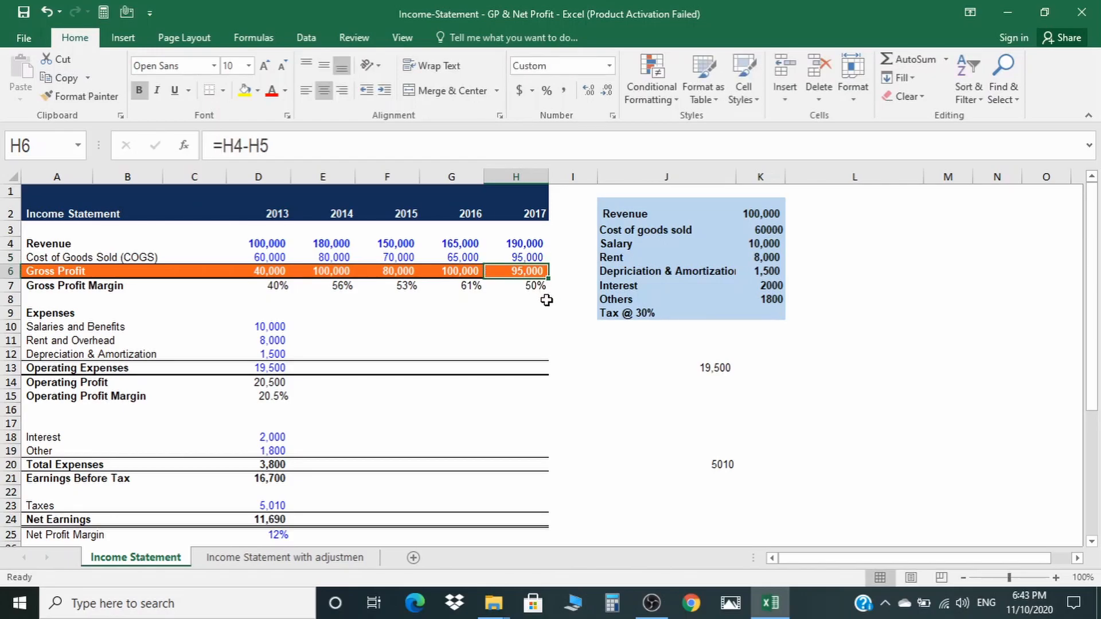
Enter the 2014 expenses: salaries and benefits 8,000, rent and overhead 7,000, depreciation and amortization 1,200.
left_click(332, 328)
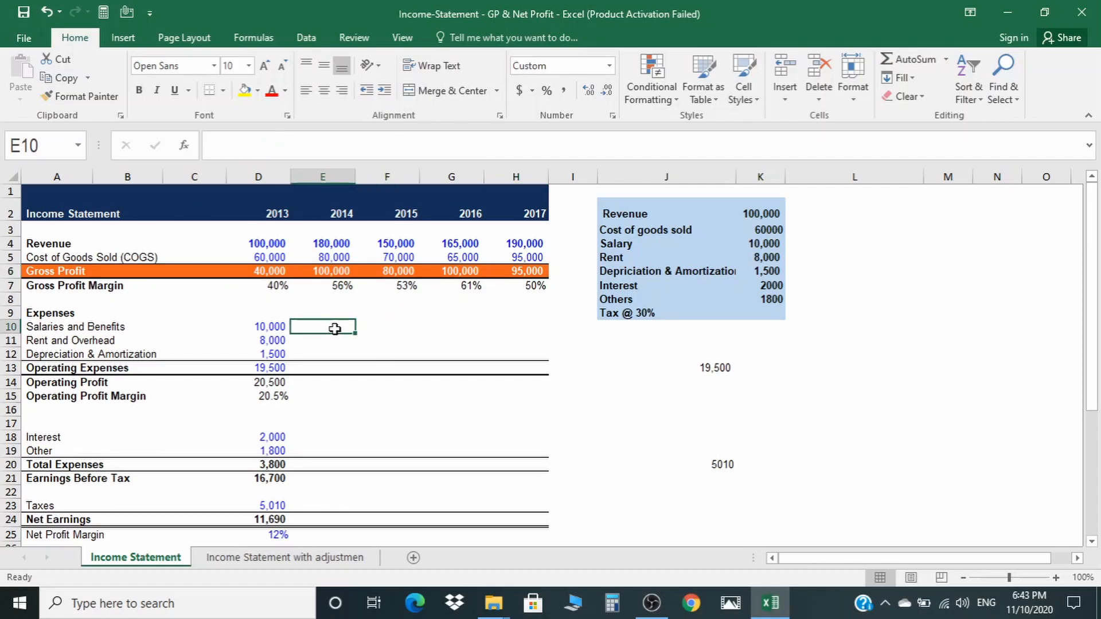
type("8000")
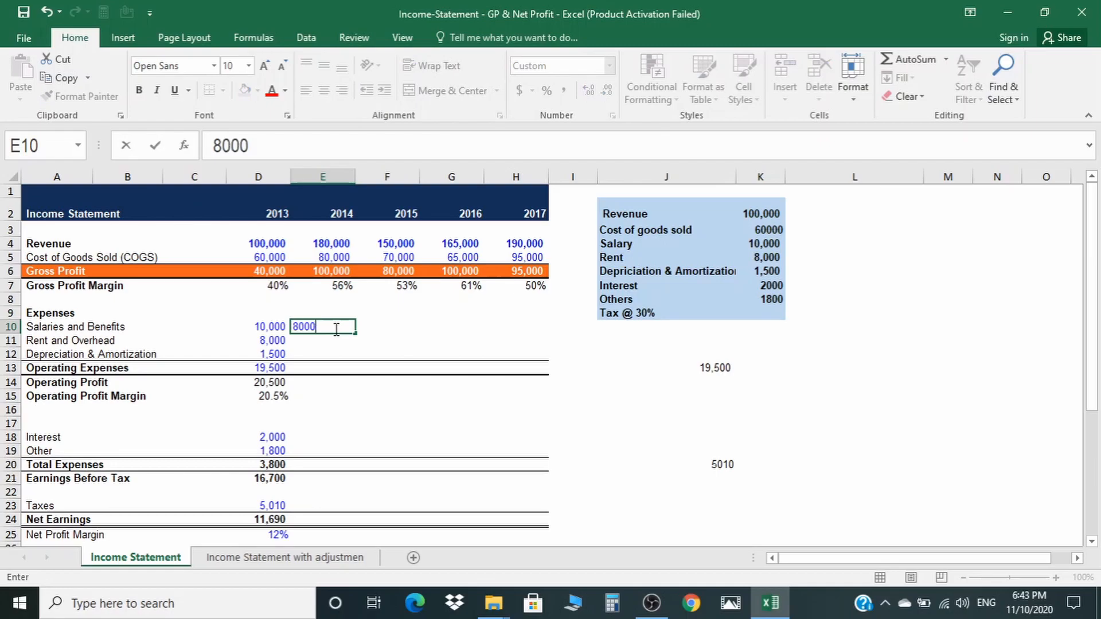
key("Return")
type("7000")
key("Return")
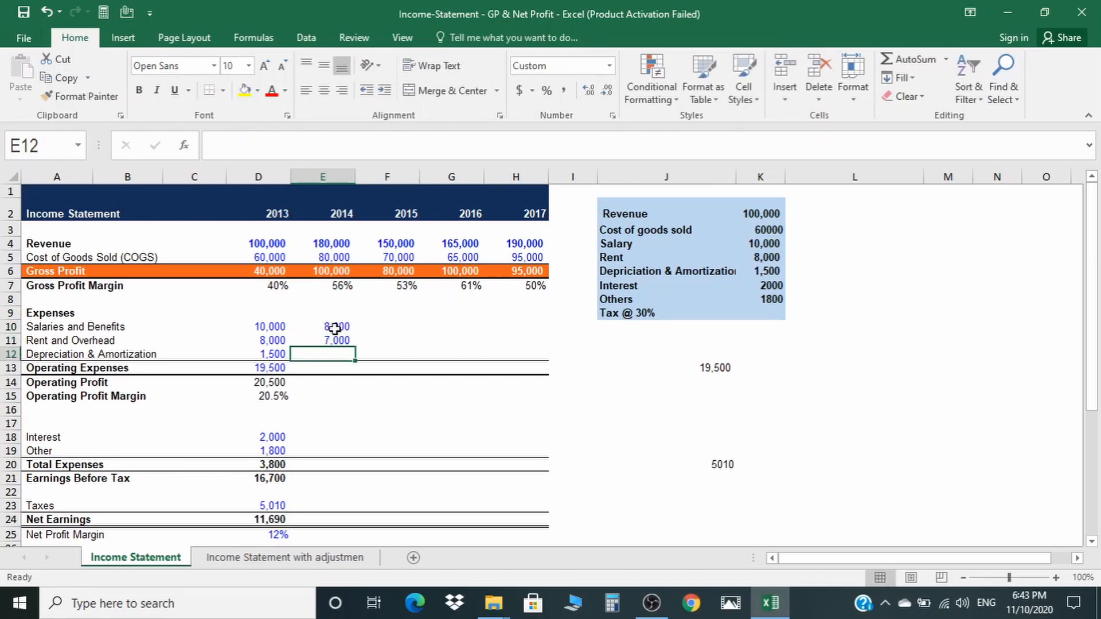
type("1200")
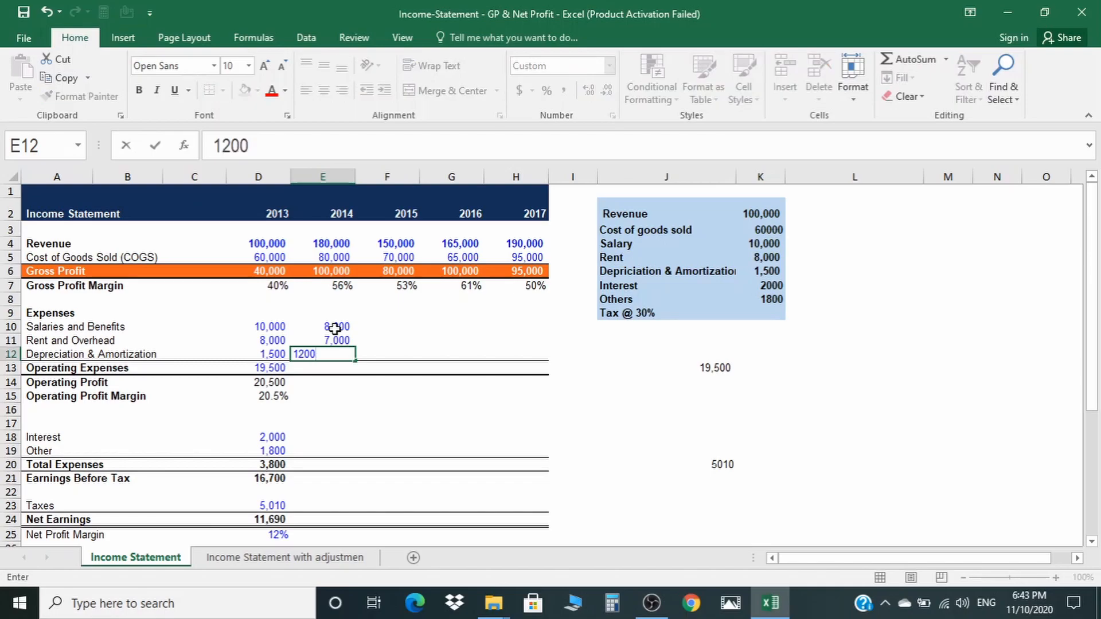
key("Tab")
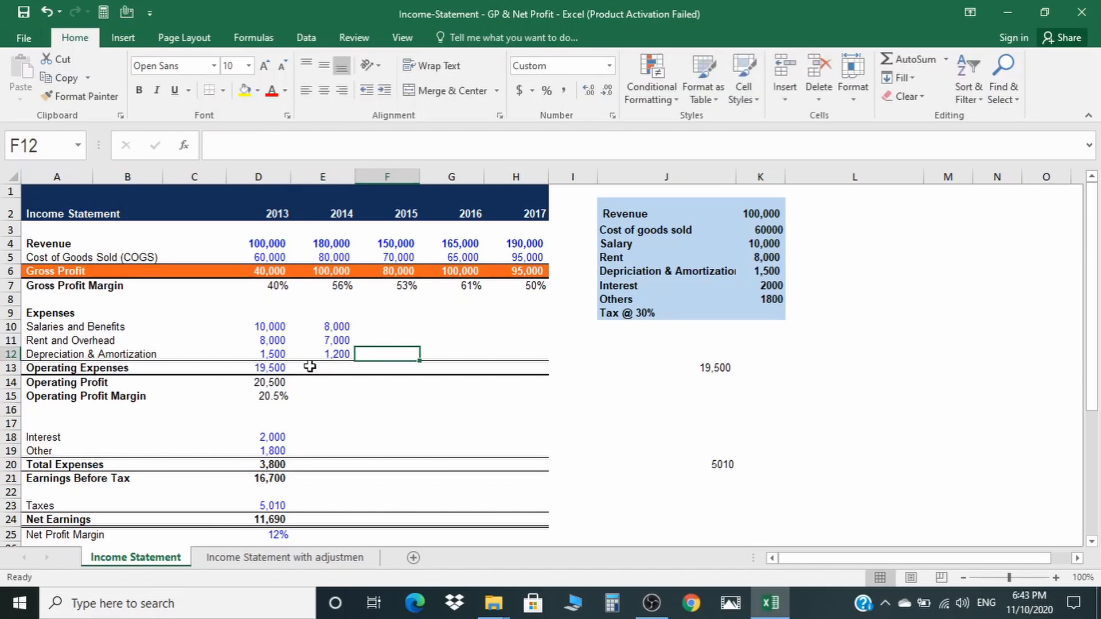
Copy the 2013 Operating Expenses formula across the row through 2017.
left_click(285, 368)
left_click_drag(292, 377, 555, 384)
left_click(515, 413)
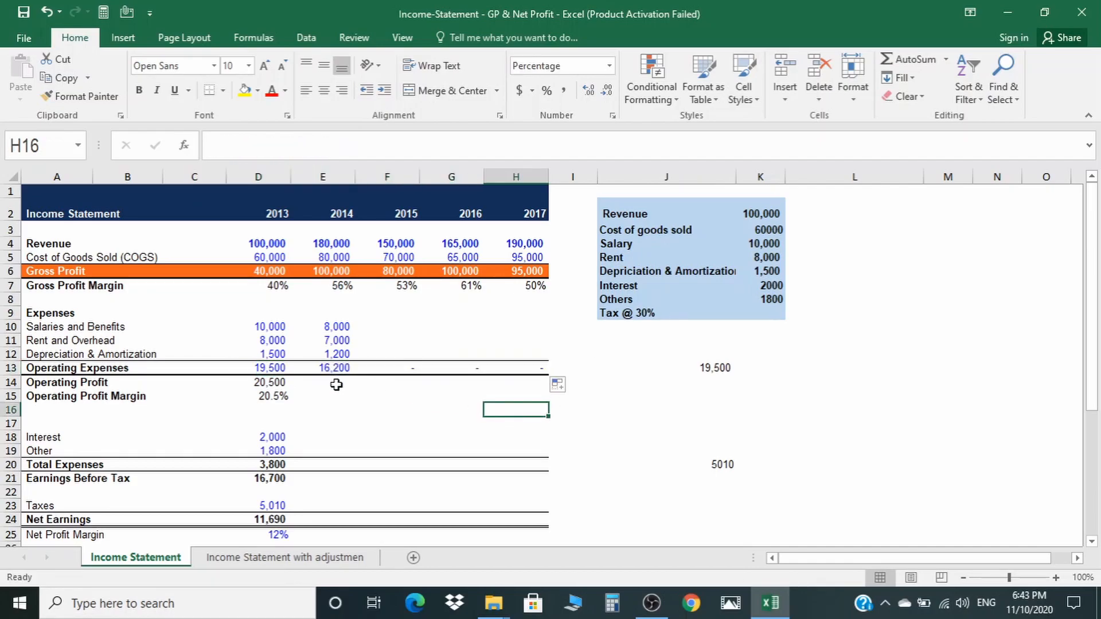
Copy the 2013 Operating Profit and Operating Profit Margin formulas across their rows through 2017.
left_click(283, 384)
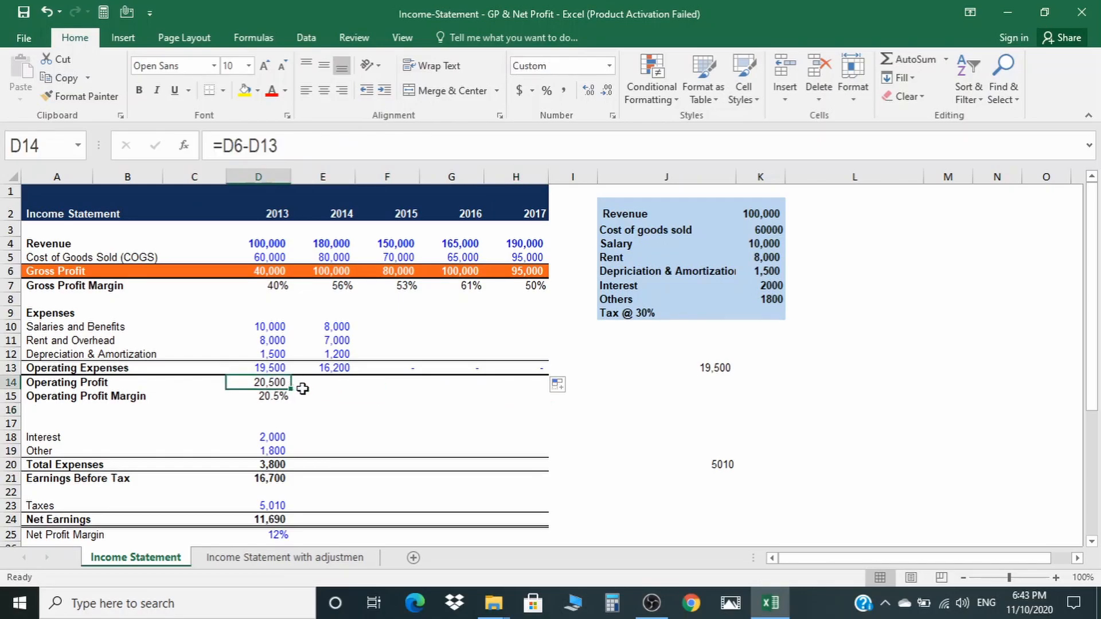
left_click_drag(291, 388, 545, 380)
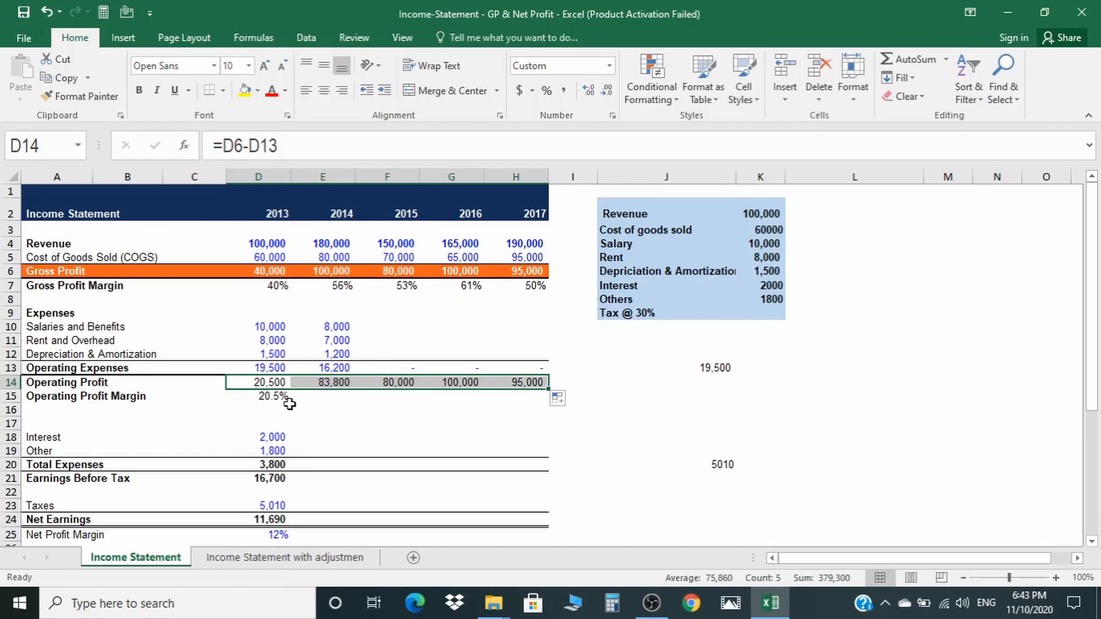
left_click(271, 399)
left_click_drag(290, 402, 543, 404)
left_click(609, 436)
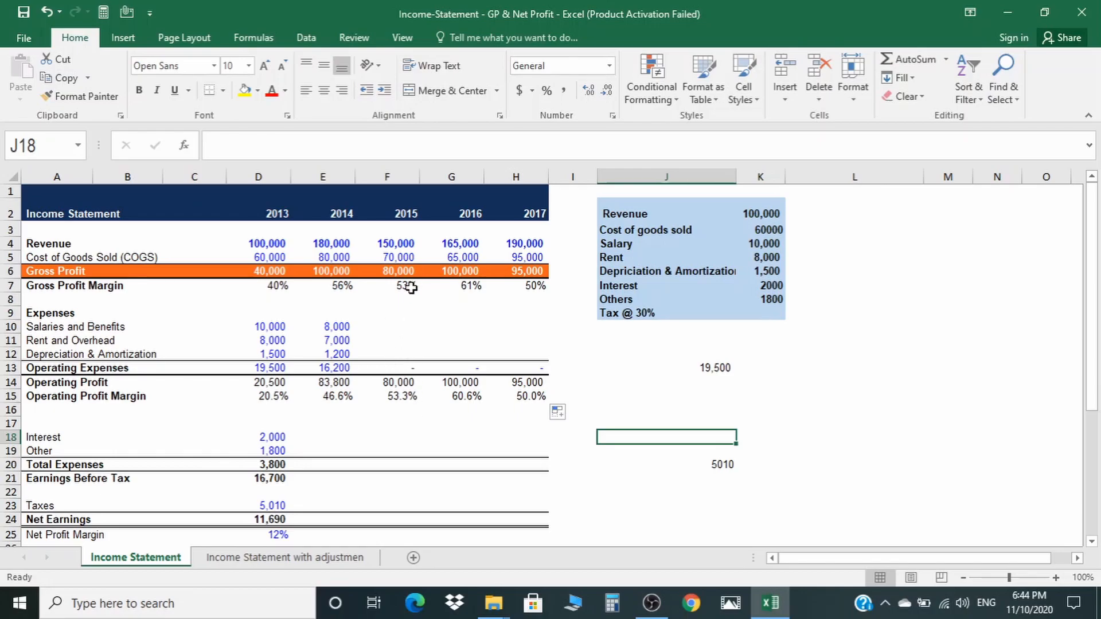
Enter the 2015 expenses: salaries and benefits 7,500, rent and overhead 6,500, depreciation and amortization 1,400.
left_click(389, 326)
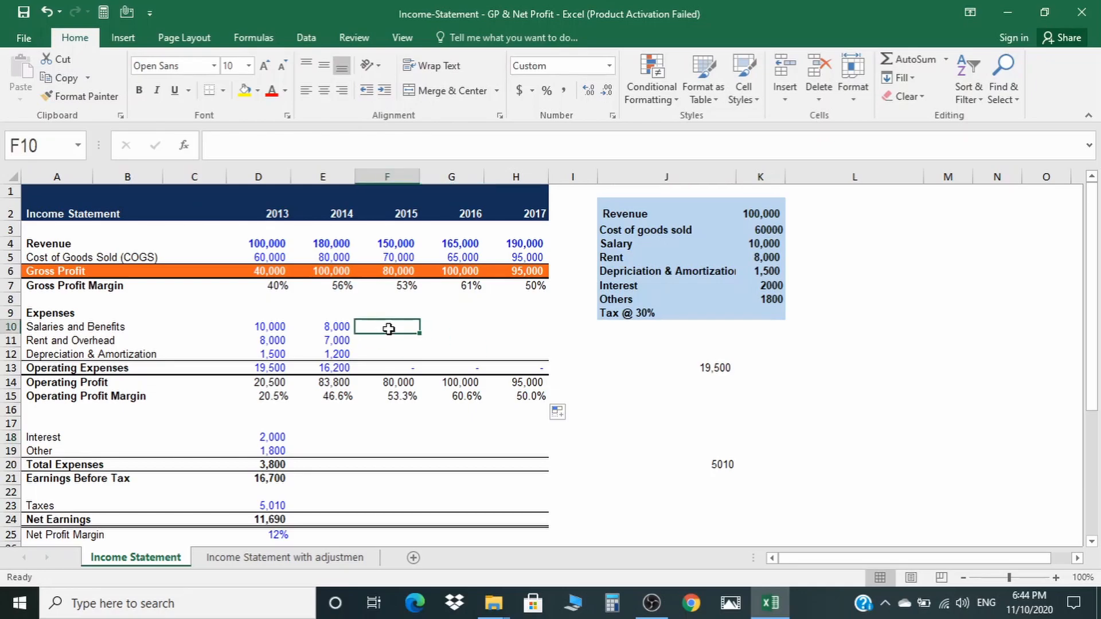
type("7500")
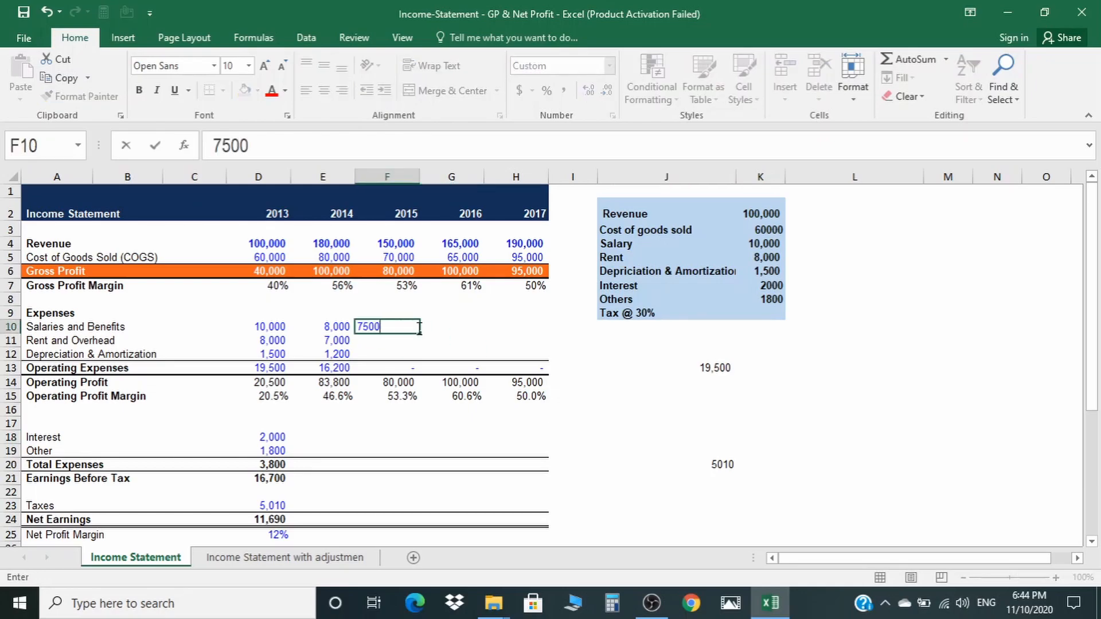
key("Return")
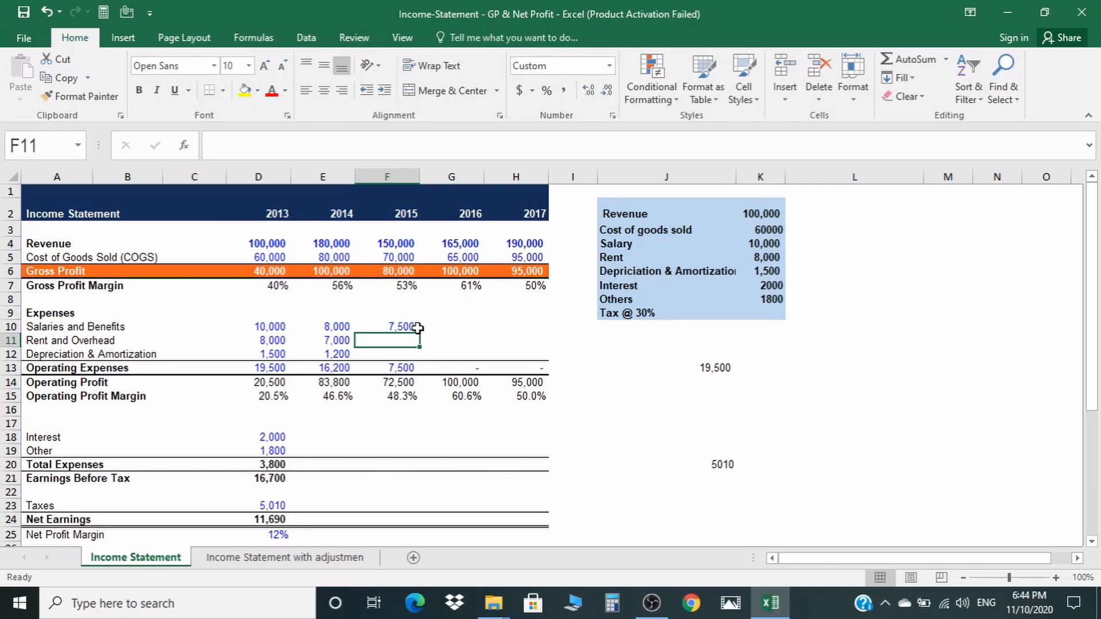
type("6500")
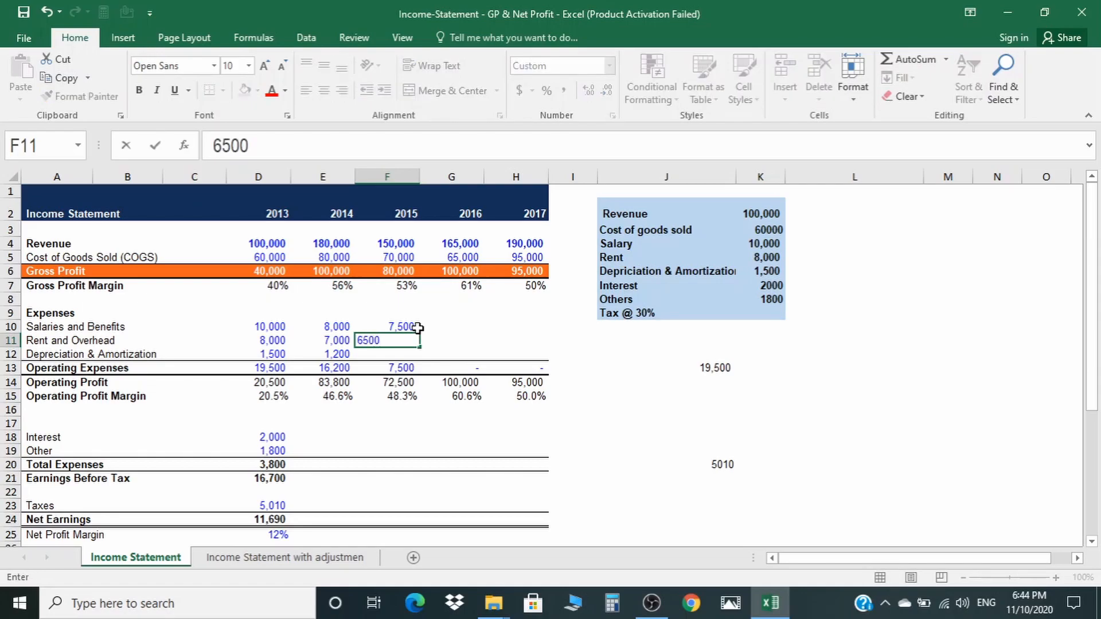
key("Return")
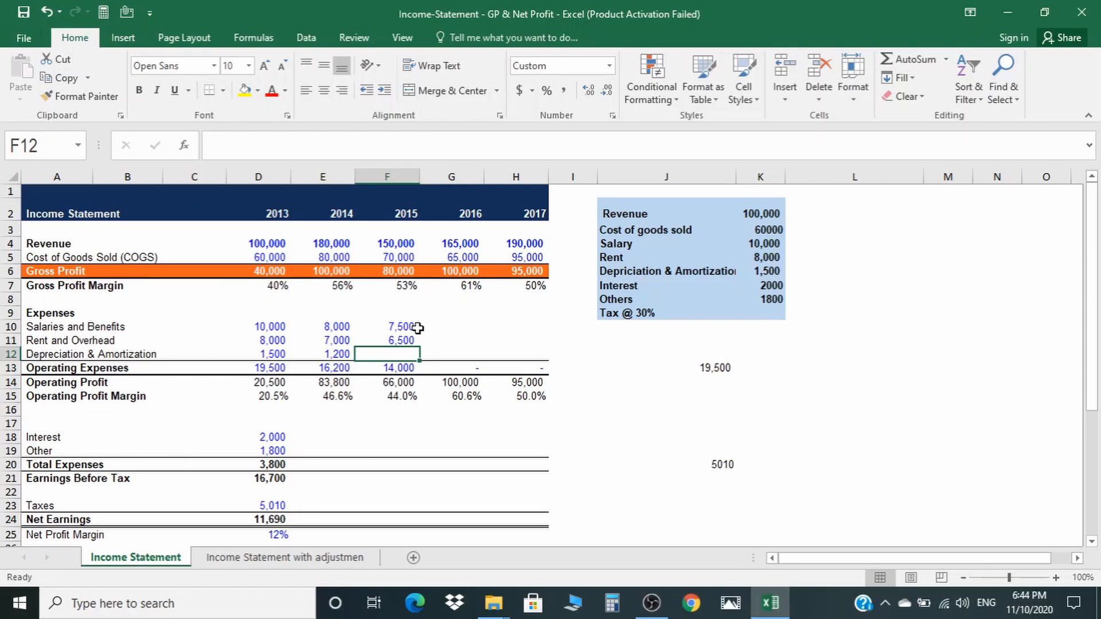
type("1400")
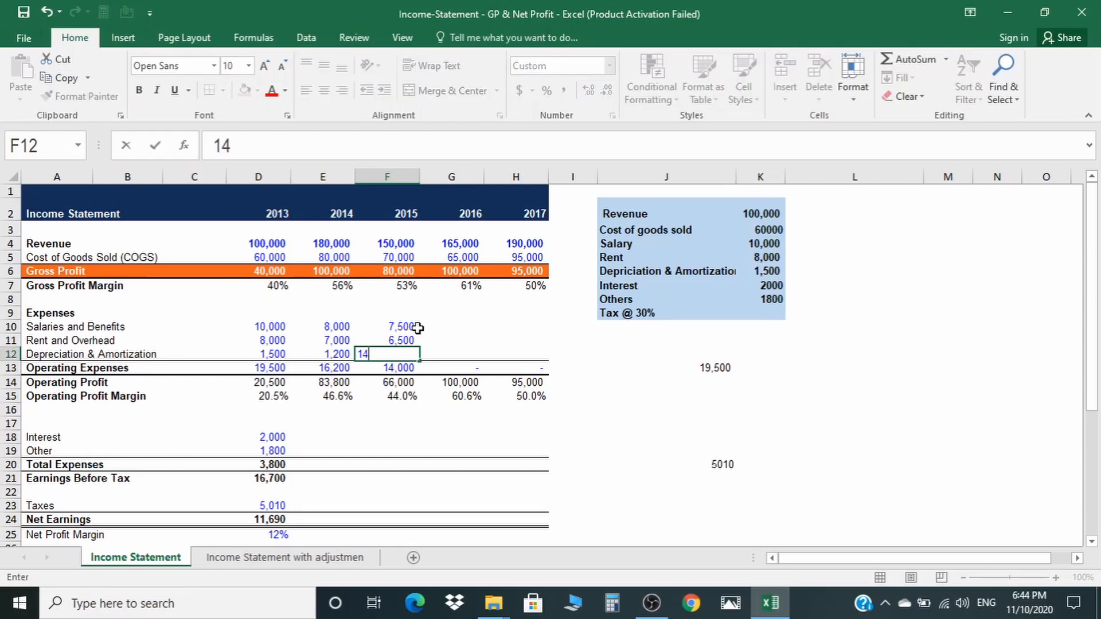
key("Return")
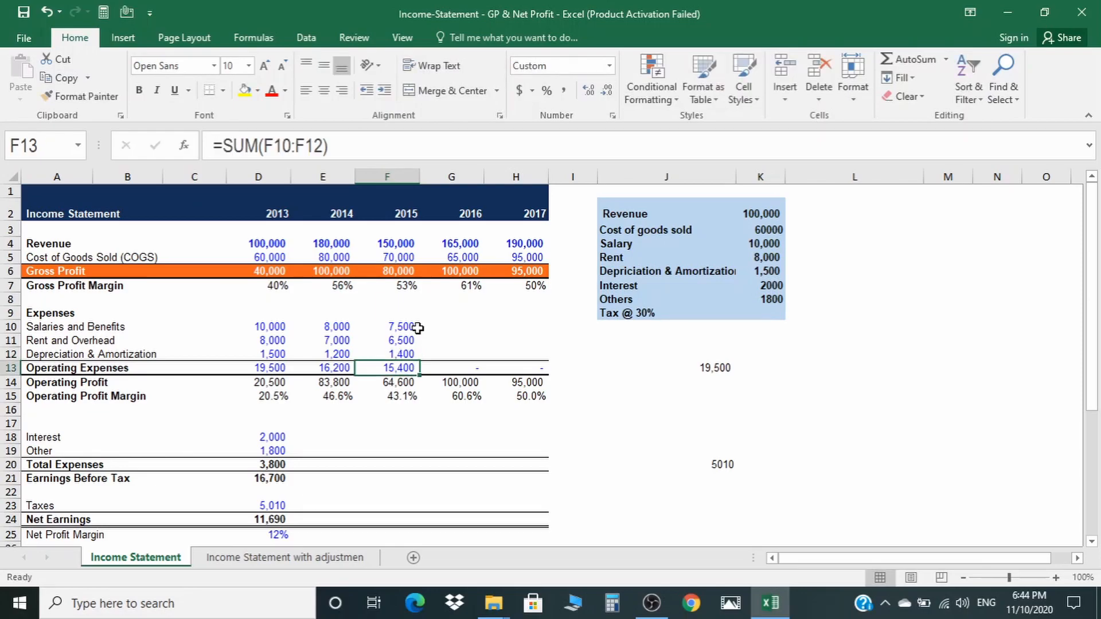
Enter the 2016 expenses: salaries and benefits 6,500, rent and overhead 8,000, depreciation and amortization 1,700.
key("Right")
key("Up")
key("Up")
key("Up")
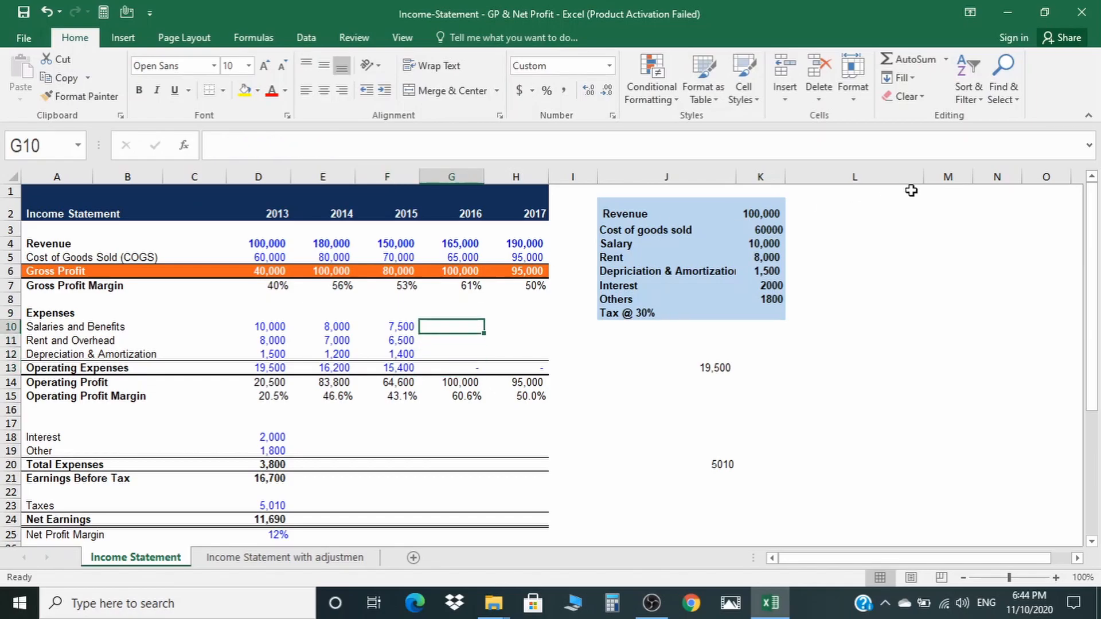
type("6500")
key("ctrl+Return")
key("Return")
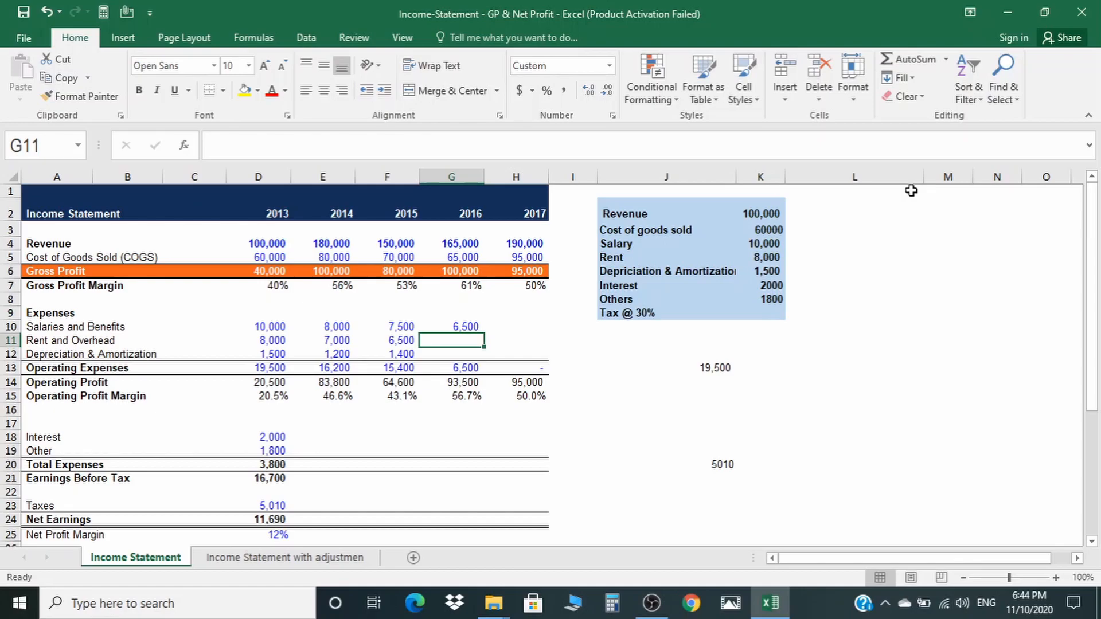
type("8000")
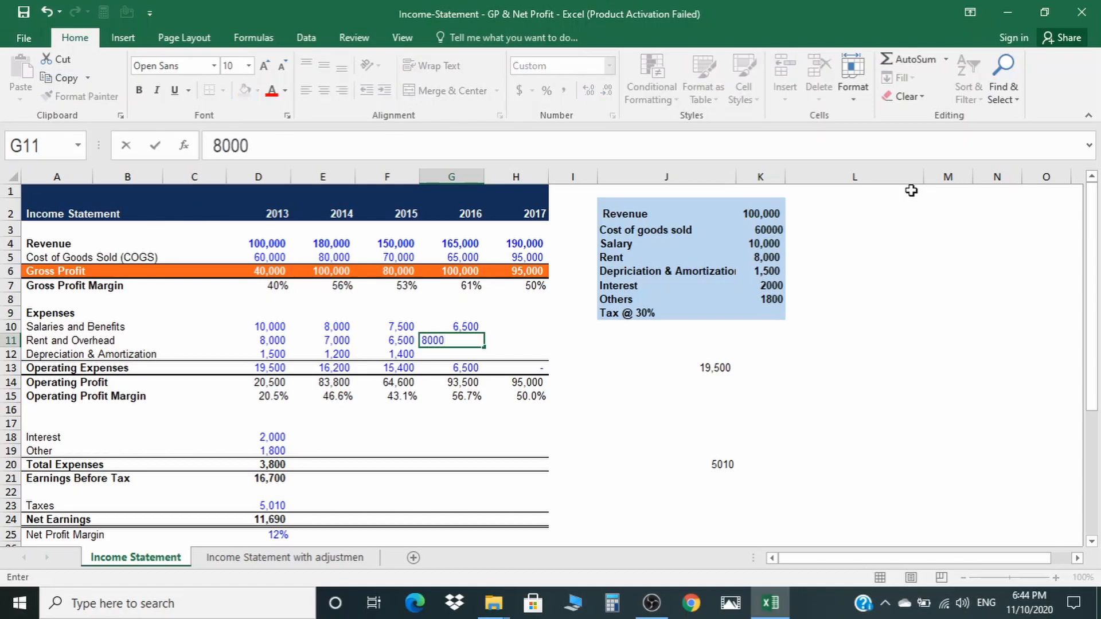
key("Return")
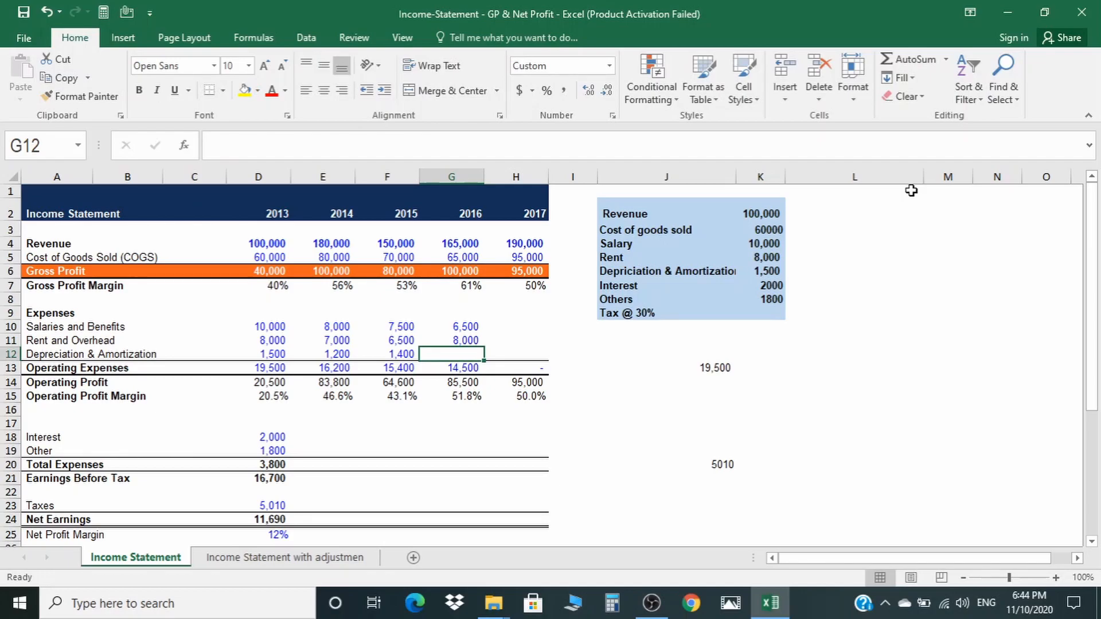
type("1700")
key("Return")
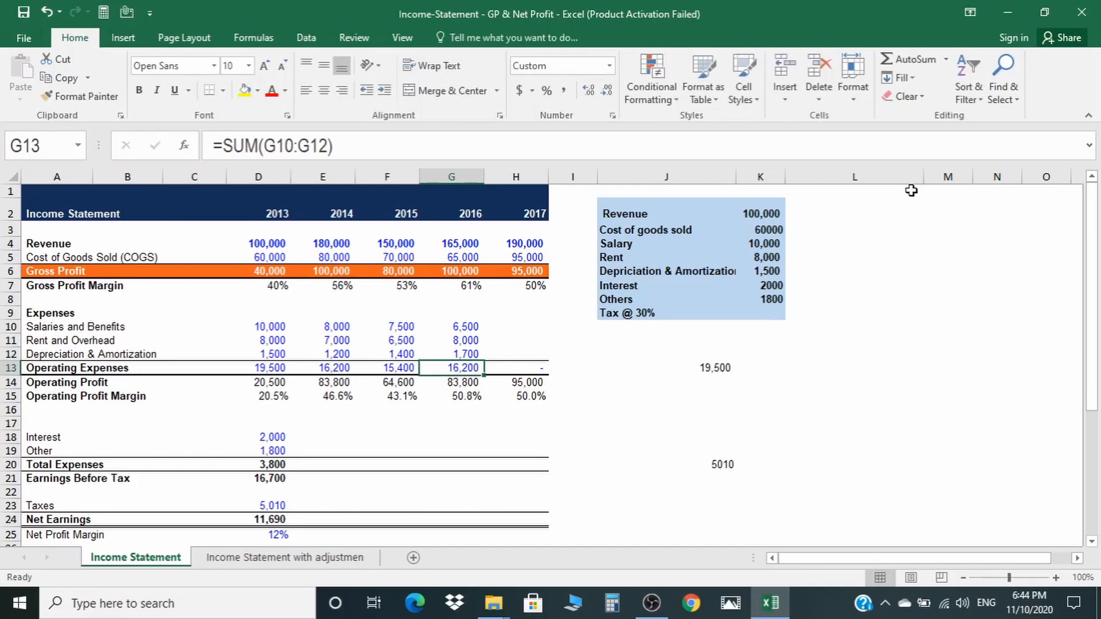
Enter the 2017 expenses: salaries and benefits 9,000, rent and overhead 7,500, depreciation and amortization 6,500.
left_click(525, 328)
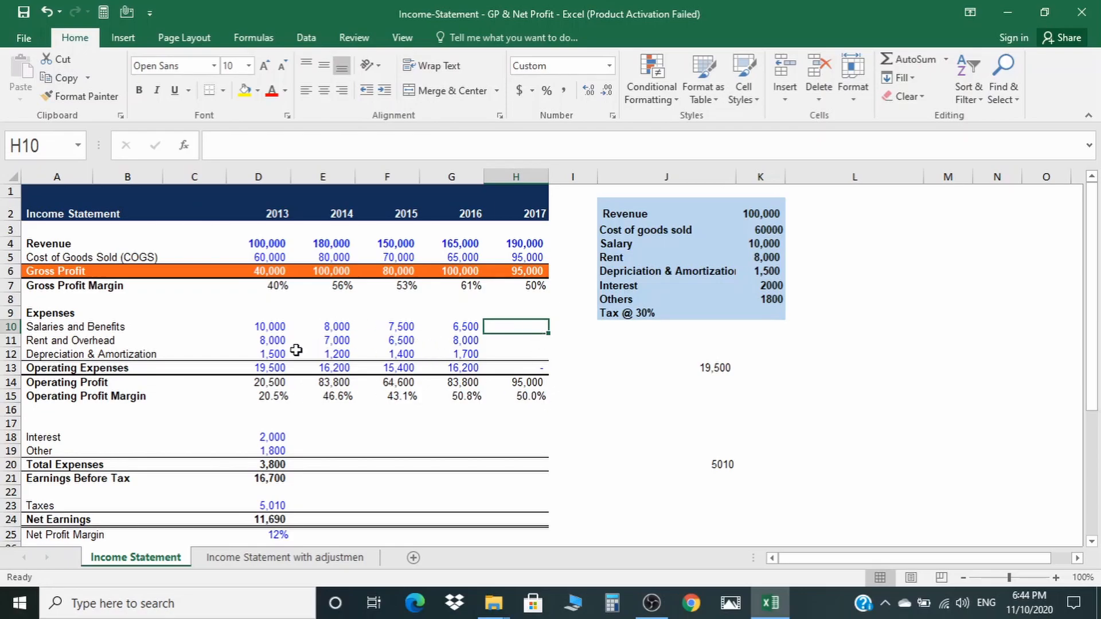
left_click(279, 339)
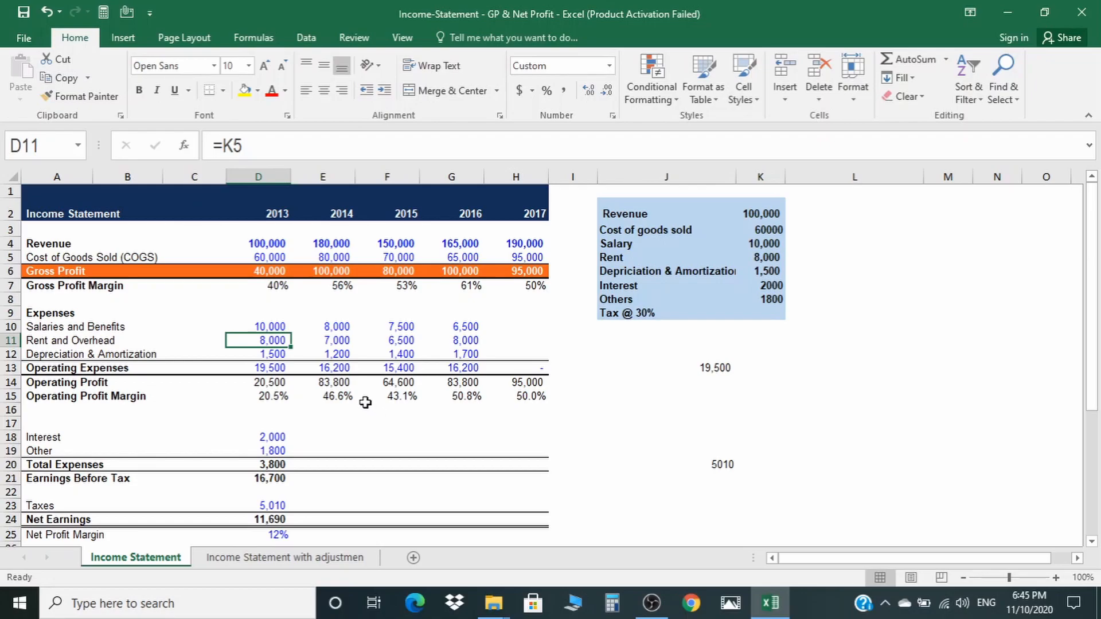
left_click(537, 325)
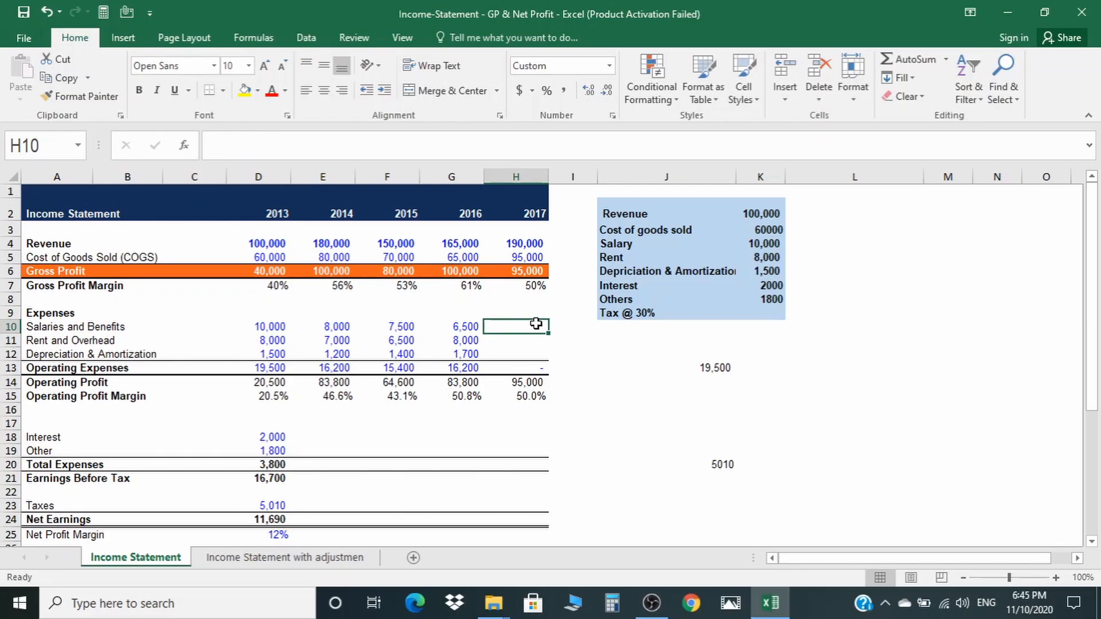
type("9000")
key("Return")
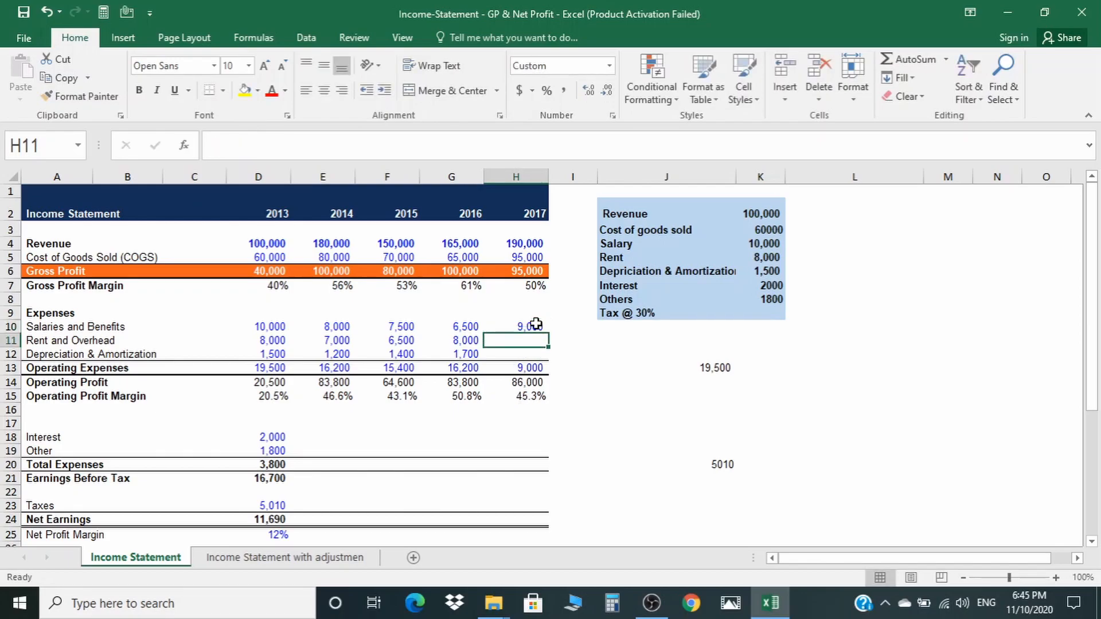
type("7500")
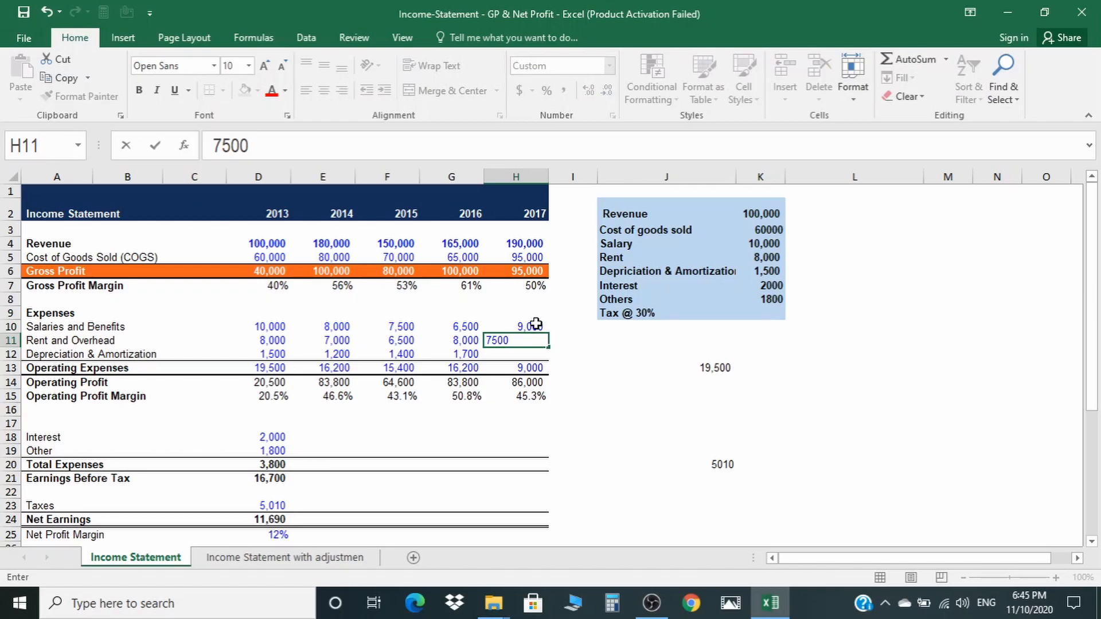
key("Return")
type("6500")
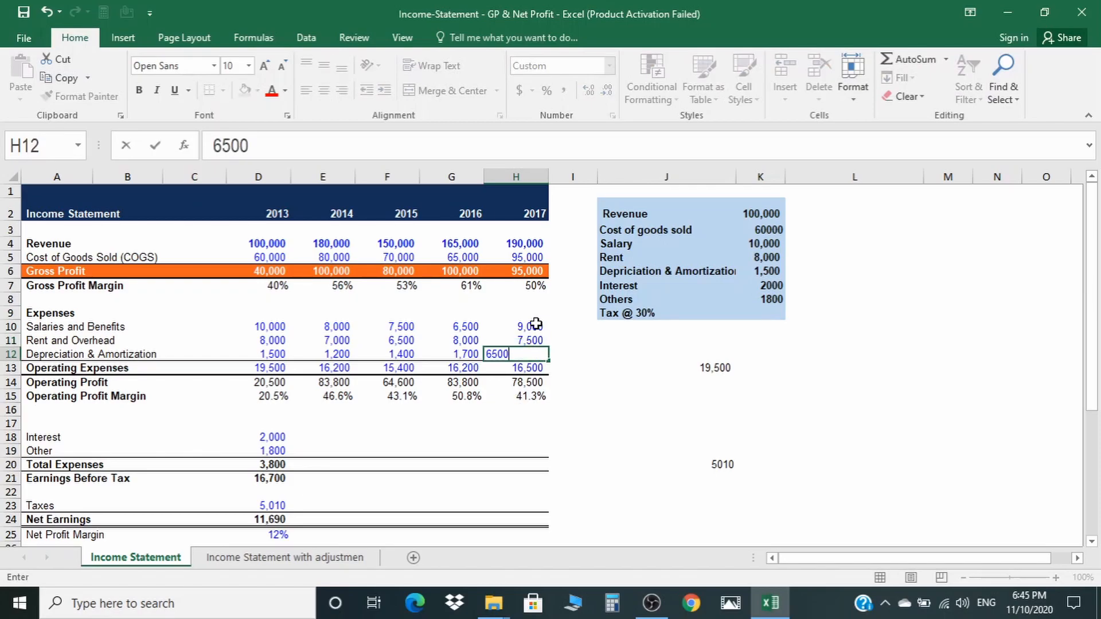
key("Return")
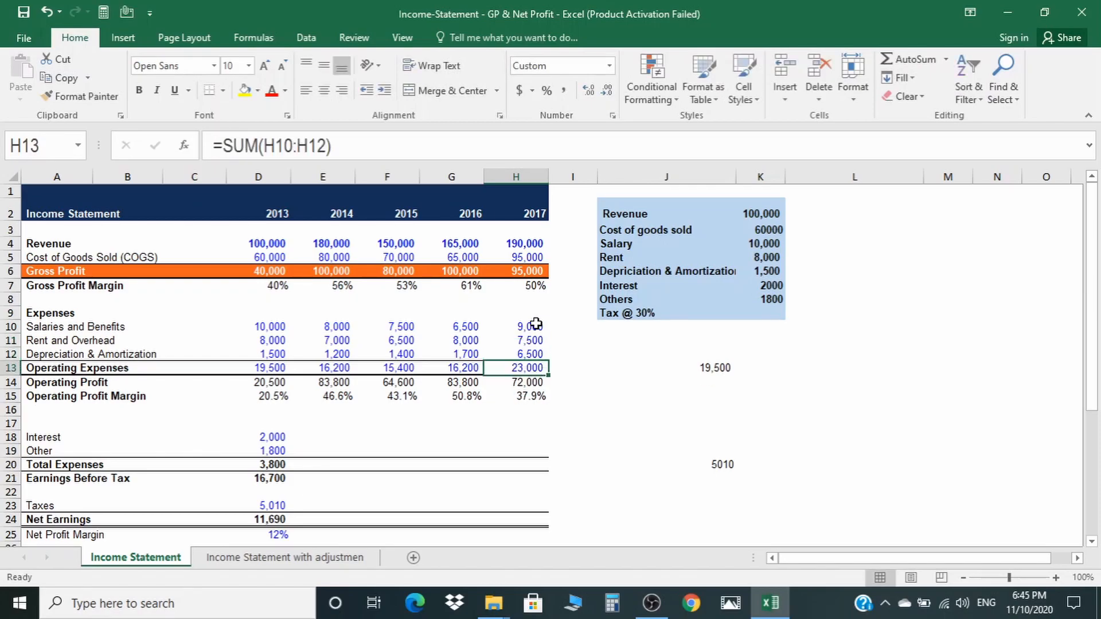
Change the font color of the 2013–2017 Gross Profit values to Automatic black.
left_click_drag(263, 271, 536, 272)
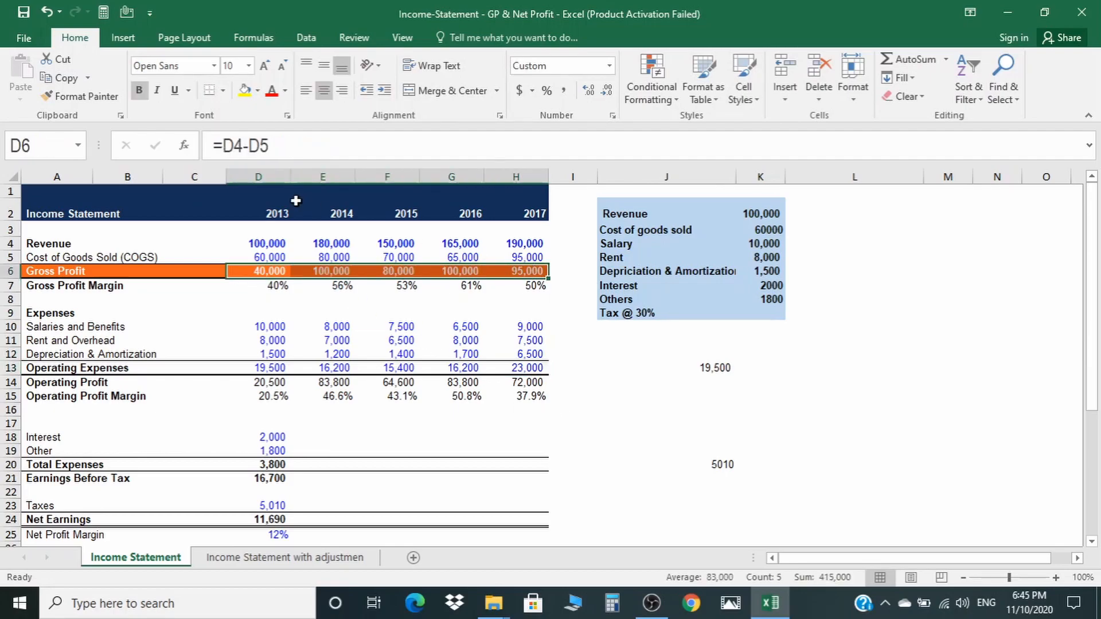
left_click(285, 91)
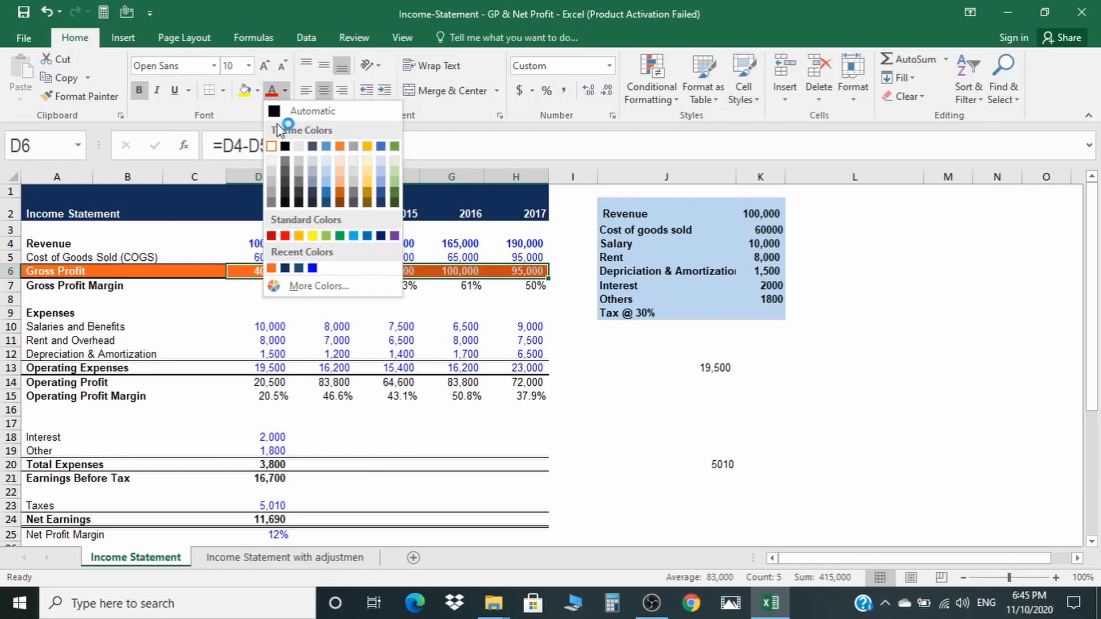
left_click(287, 111)
left_click(573, 437)
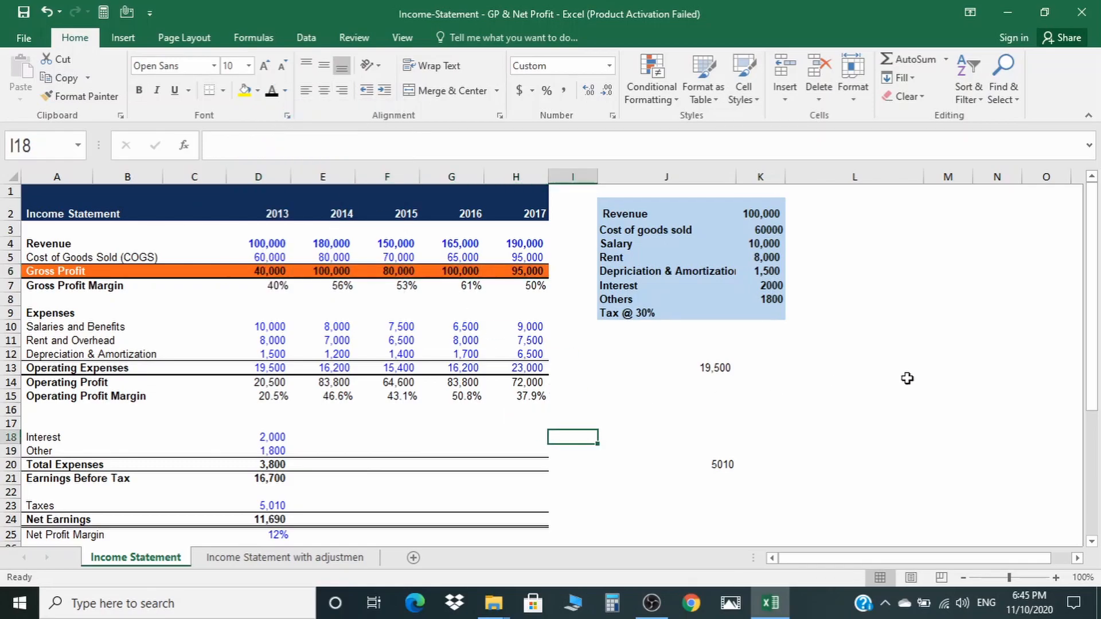
Enter the Interest figures for 2014 through 2017: 2,500, 3,000, 2,200 and 2,100.
left_click_drag(1092, 344, 1098, 382)
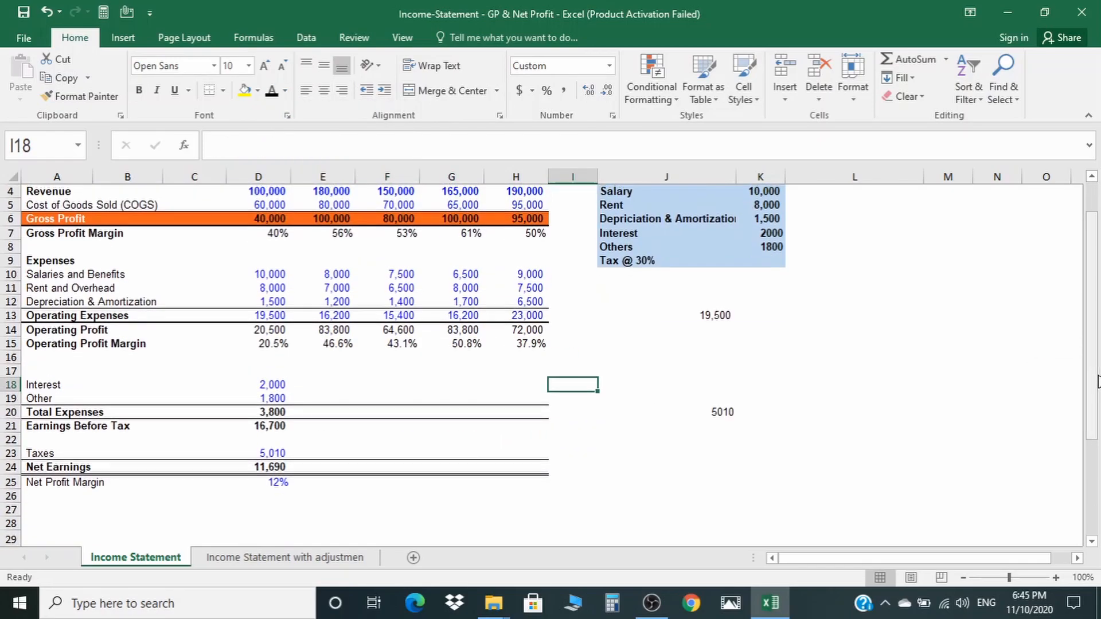
left_click(329, 384)
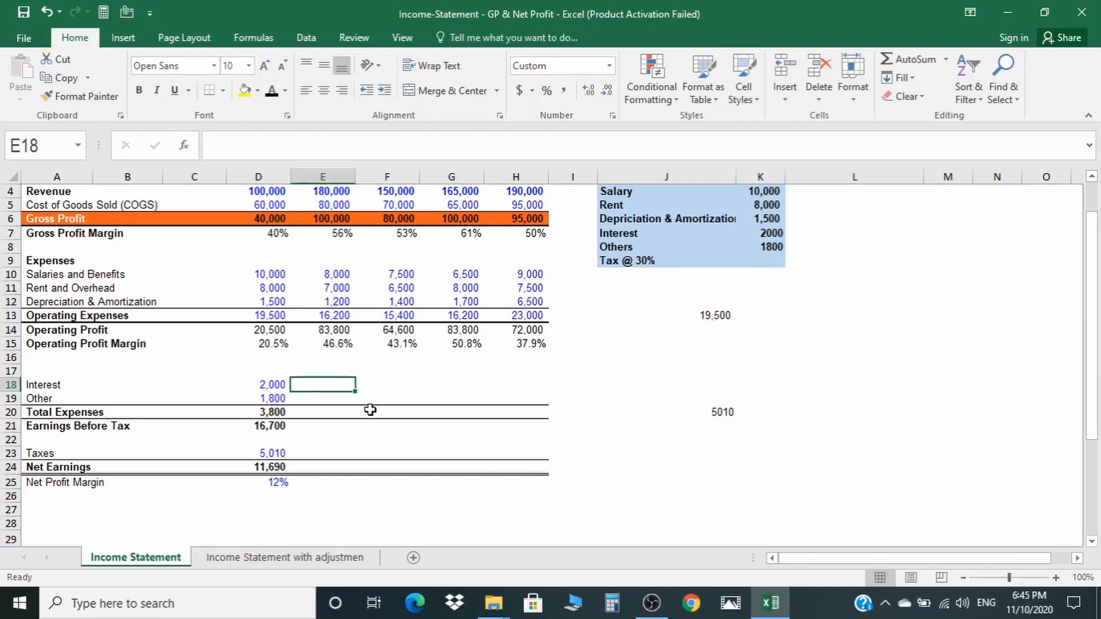
type("2500")
key("Tab")
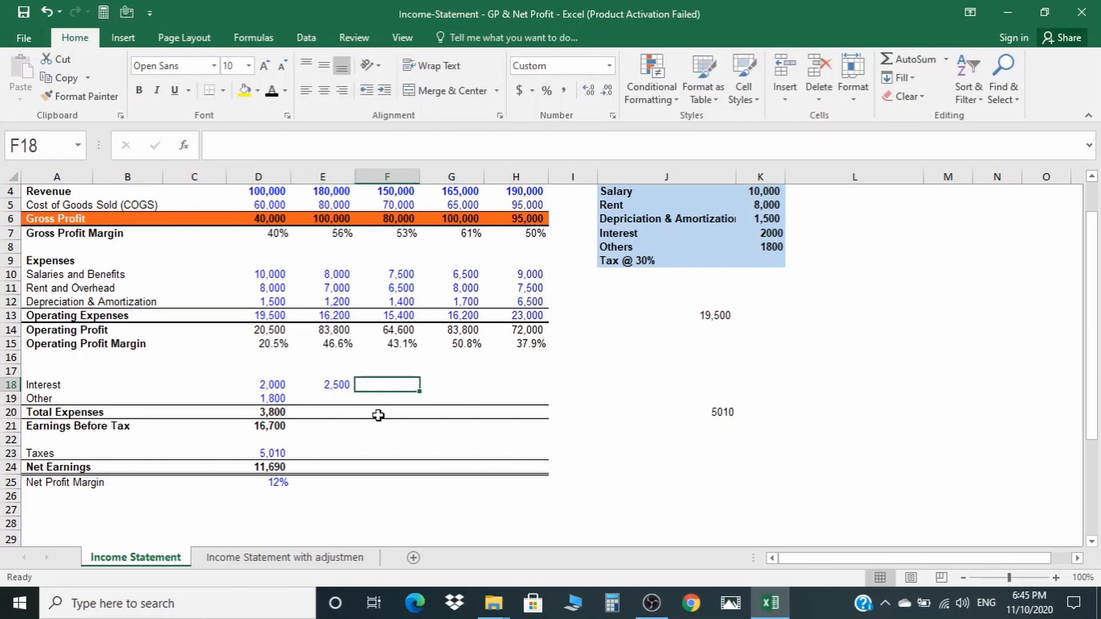
type("3000")
key("Tab")
key("Tab")
type("2200")
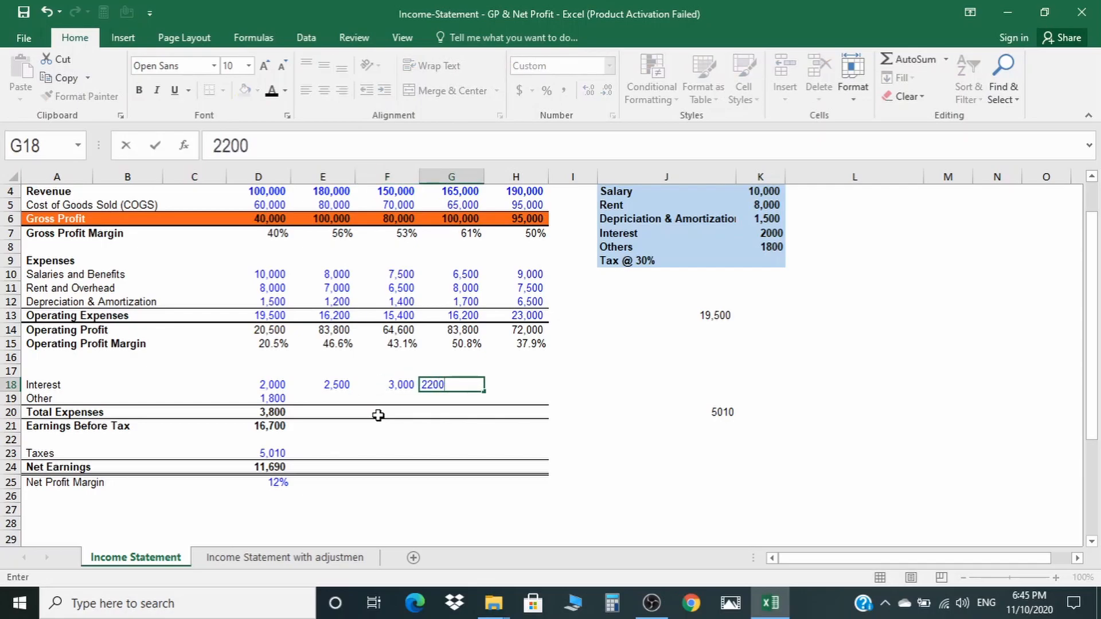
key("Tab")
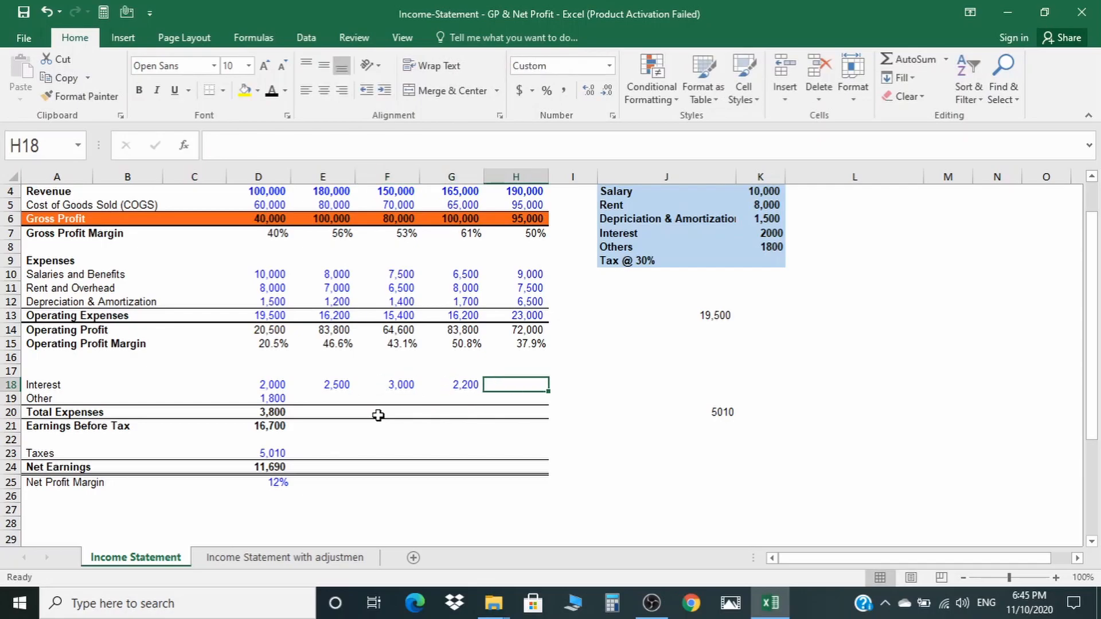
type("2100")
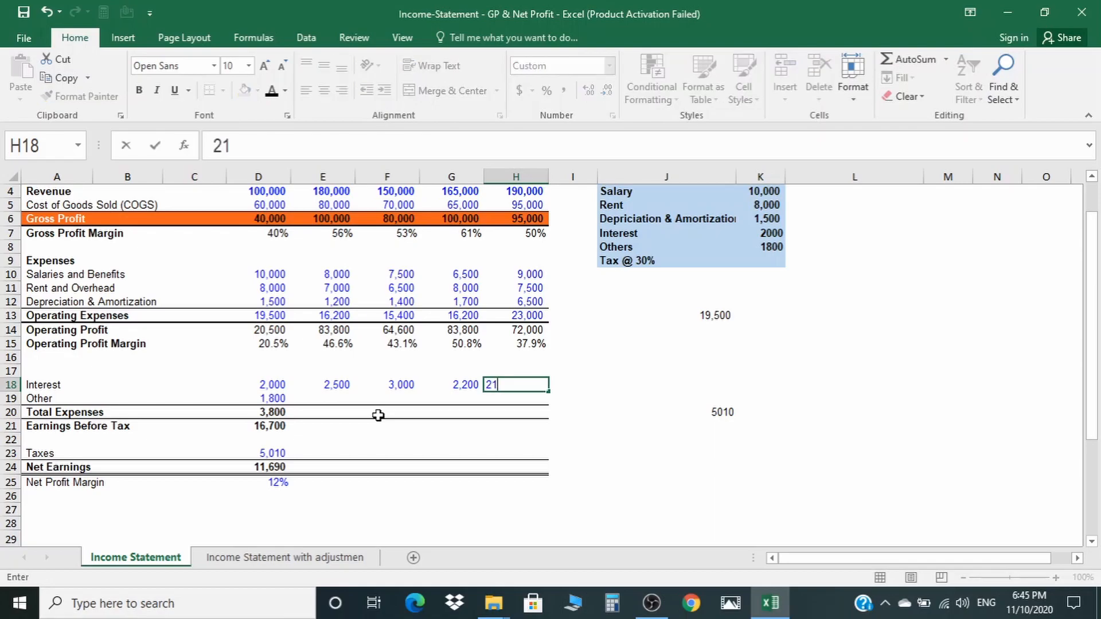
key("Return")
Enter the Other expense figures for 2014 through 2017: 1,700, 1,600, 1,500 and 2,000.
key("Left")
key("Left")
key("Left")
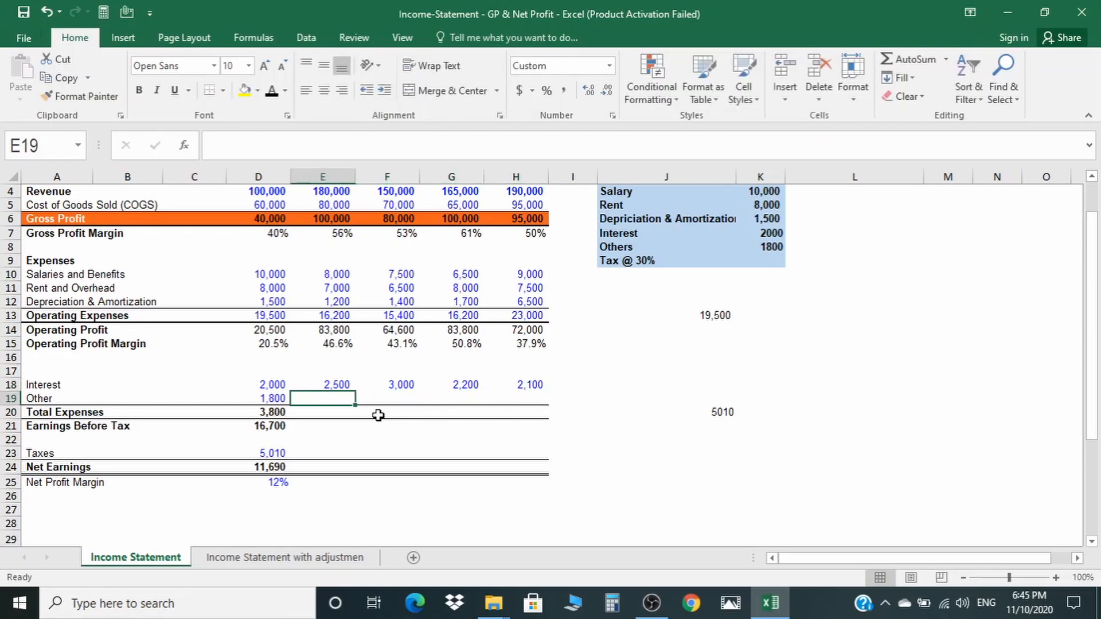
type("1700")
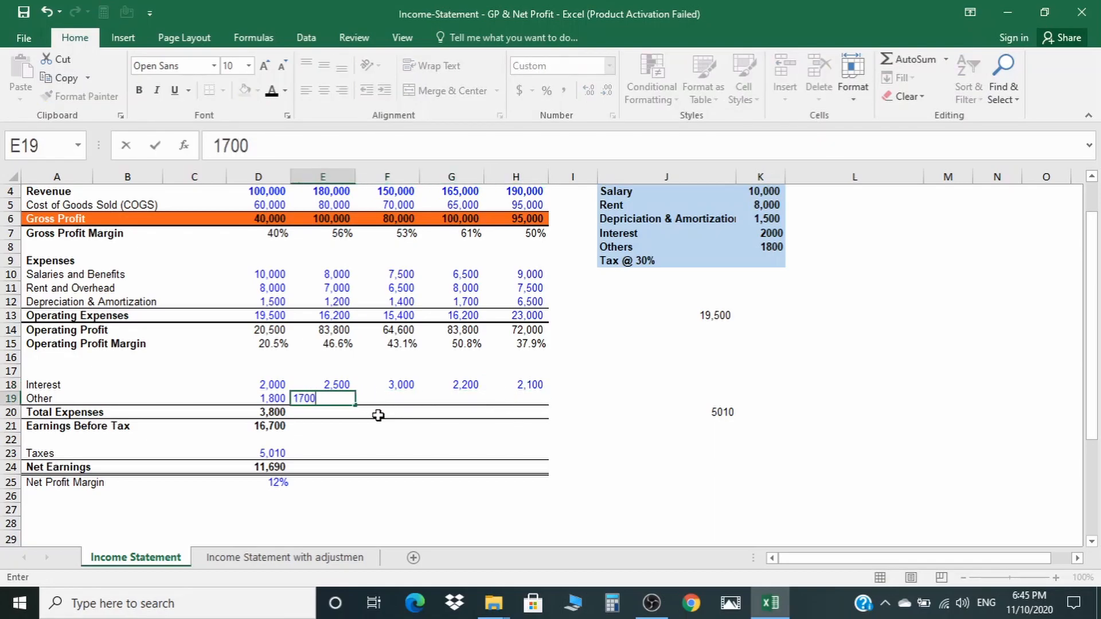
key("Tab")
type("1,600")
key("Tab")
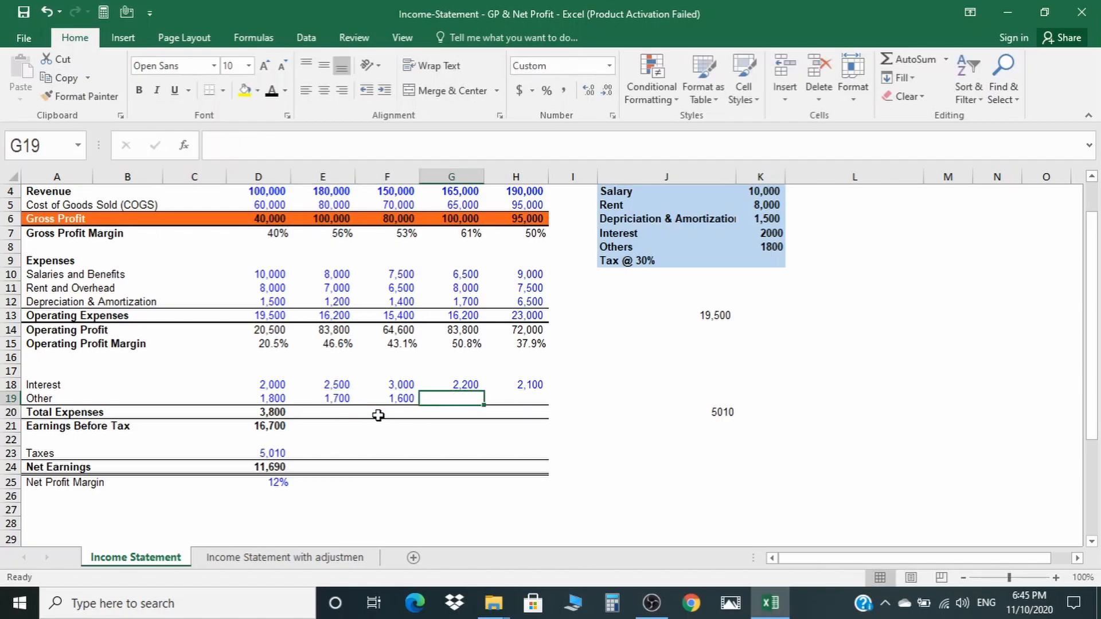
type("1500")
key("Tab")
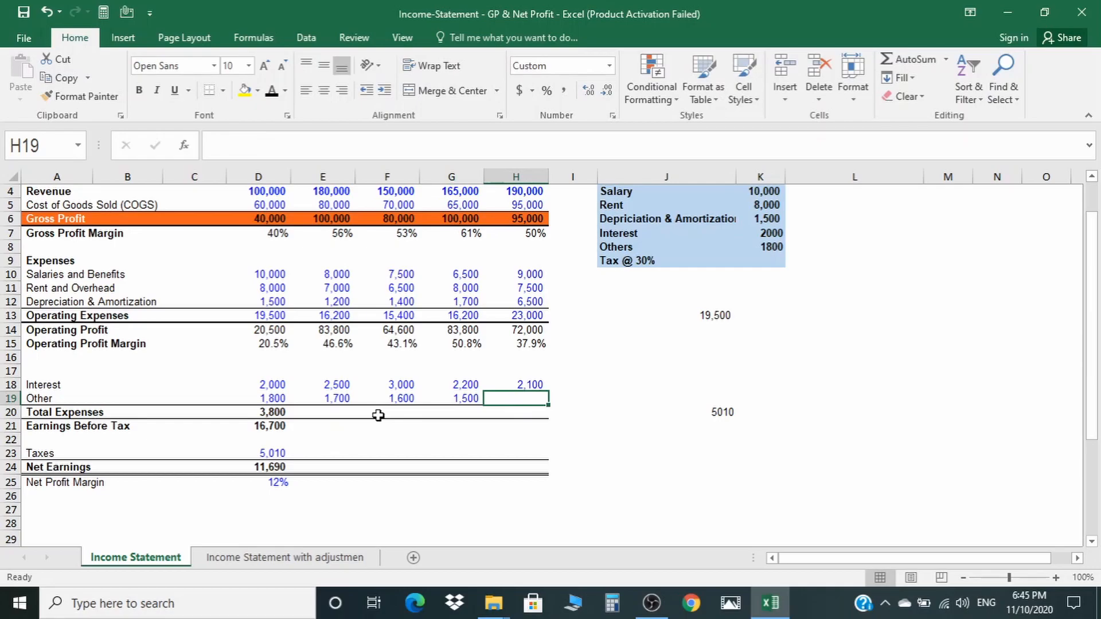
type("2000")
key("Return")
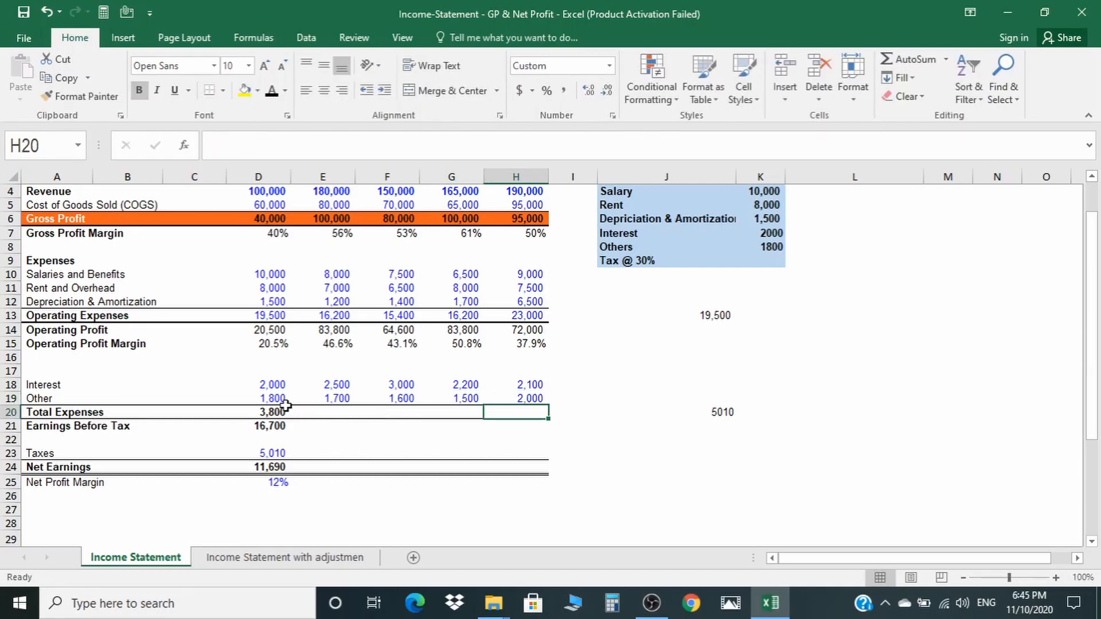
Copy the 2013 Total Expenses formula across the row through 2017.
left_click(285, 407)
left_click_drag(292, 418, 545, 426)
left_click(593, 457)
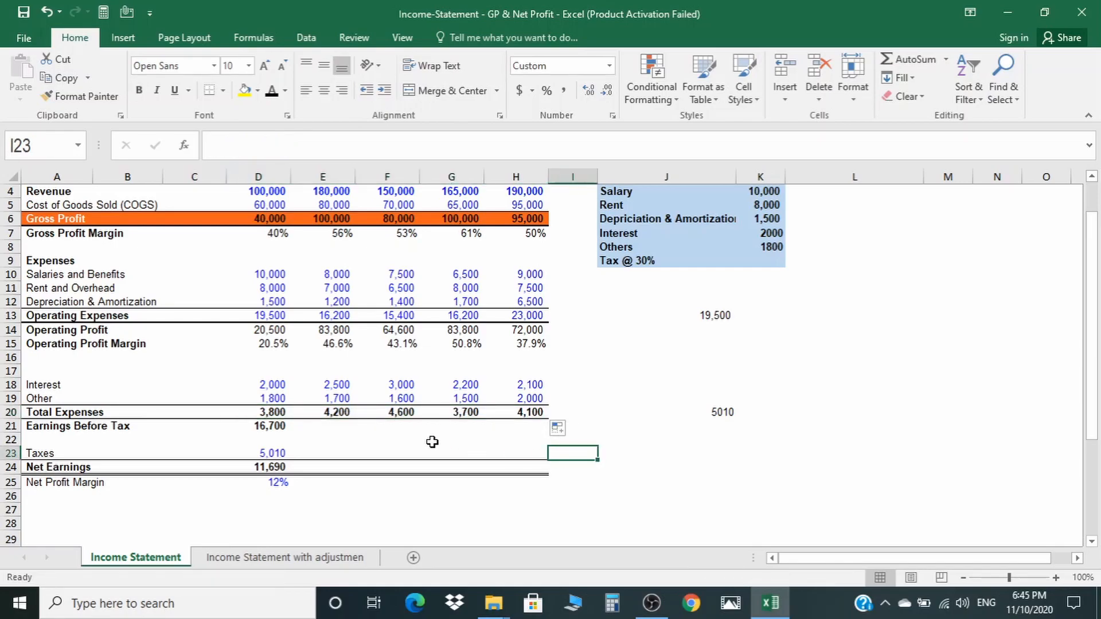
Try to copy the 2013 Earnings Before Tax formula across the row through 2017.
left_click(279, 430)
left_click_drag(296, 439, 489, 429)
left_click(623, 487)
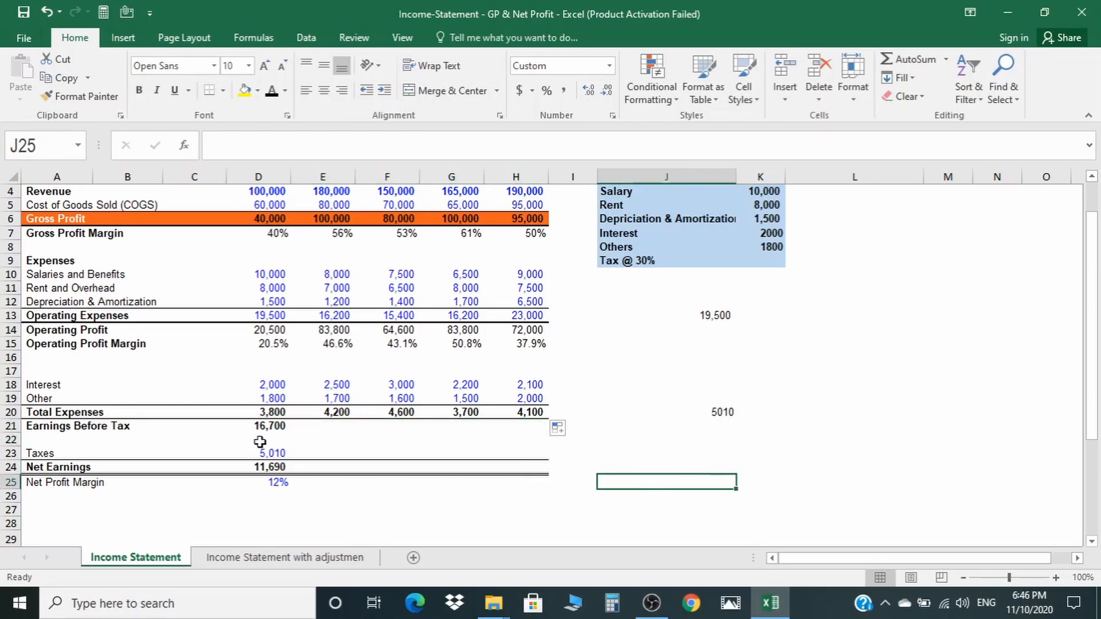
Copy the 2013 Earnings Before Tax formula across the row through 2017.
left_click(274, 427)
left_click_drag(291, 433, 520, 427)
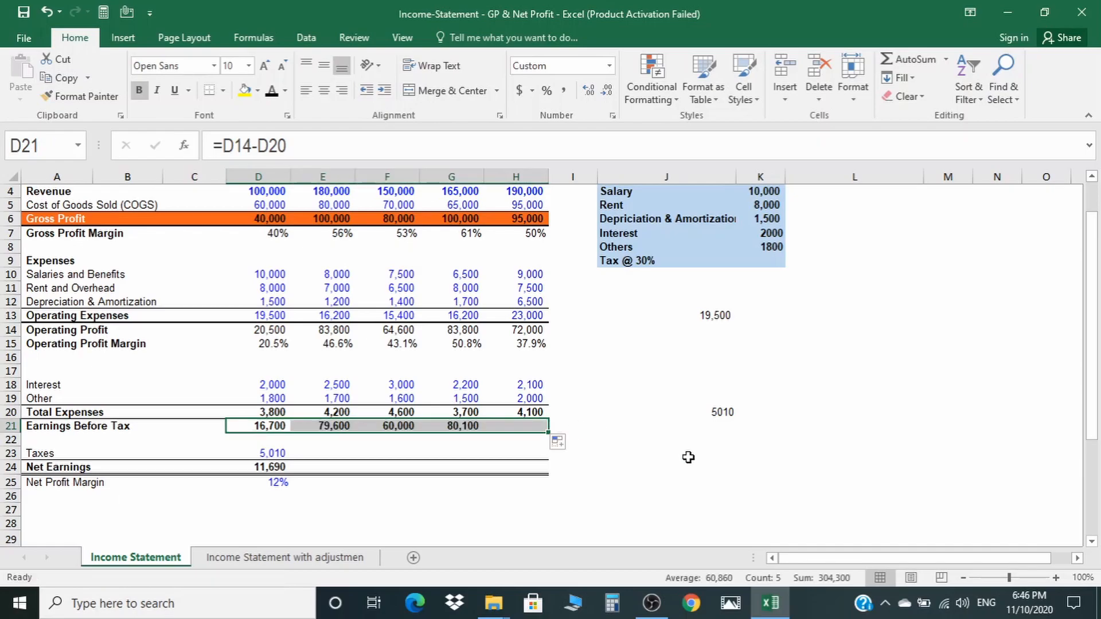
left_click(693, 467)
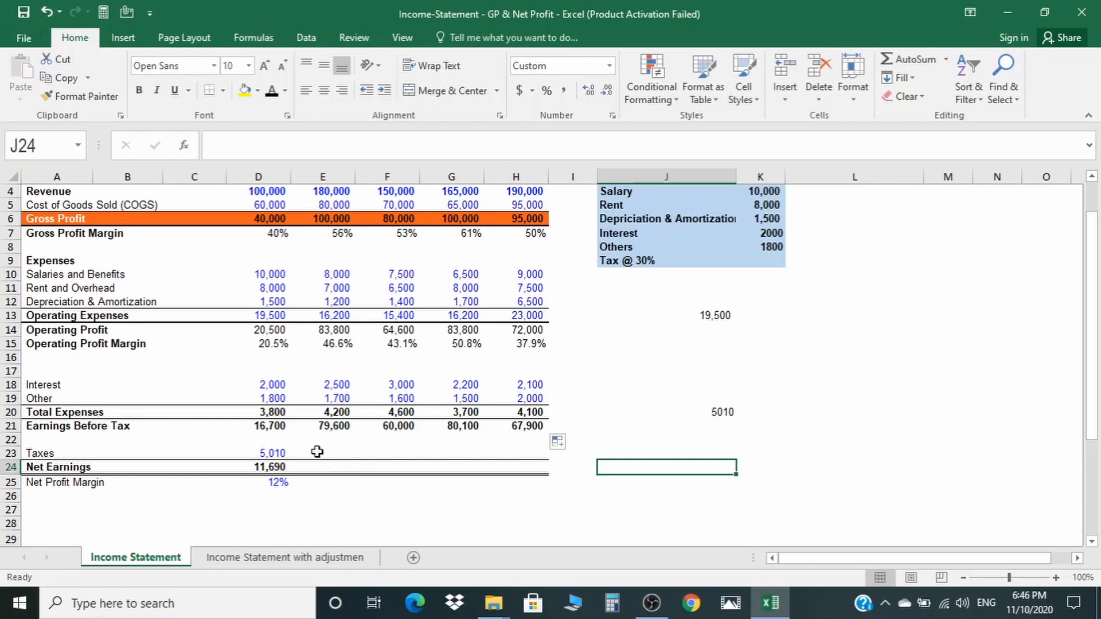
Copy the 2013 Taxes and Net Earnings formulas across their rows through 2017.
left_click(286, 453)
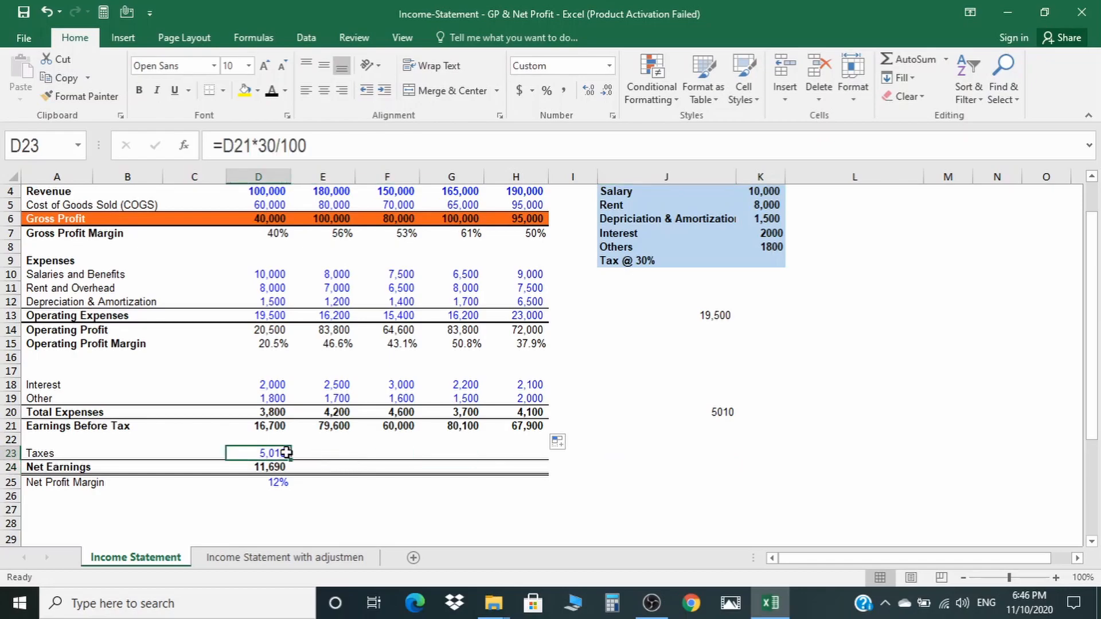
left_click_drag(293, 458, 542, 456)
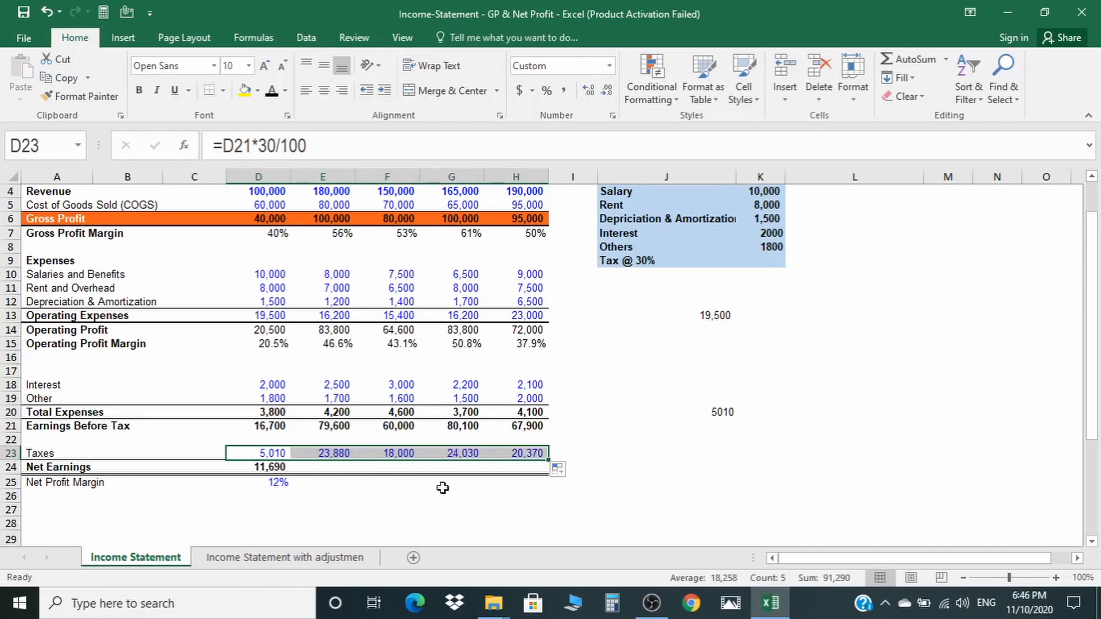
left_click(272, 470)
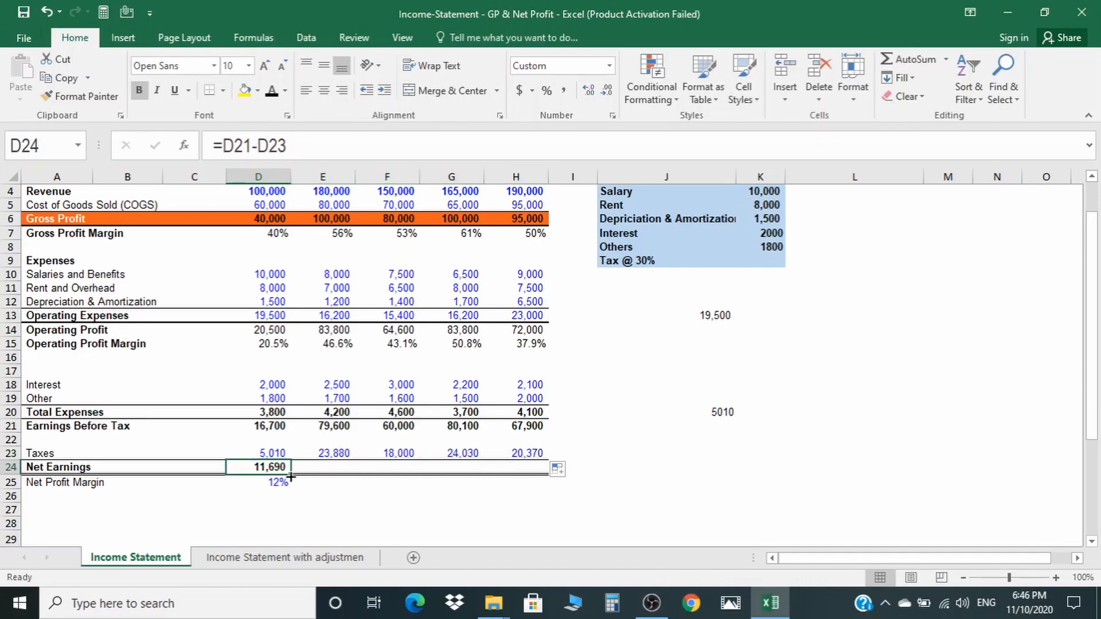
left_click_drag(291, 476, 545, 479)
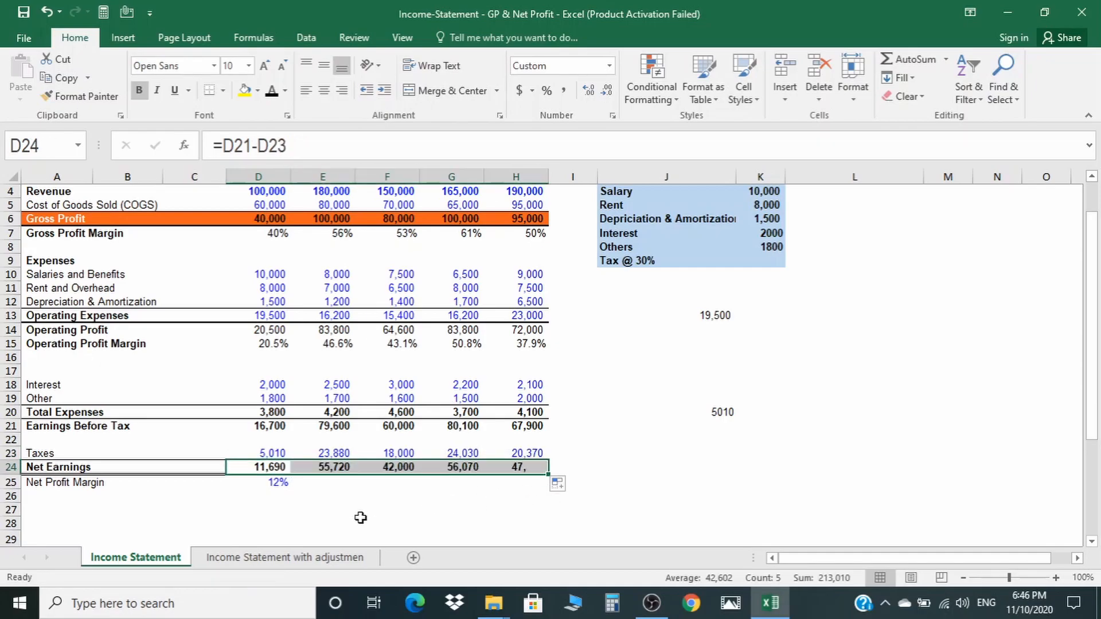
Copy the 2013 Net Profit Margin formula across the row through 2017.
left_click(278, 484)
left_click_drag(294, 491, 539, 492)
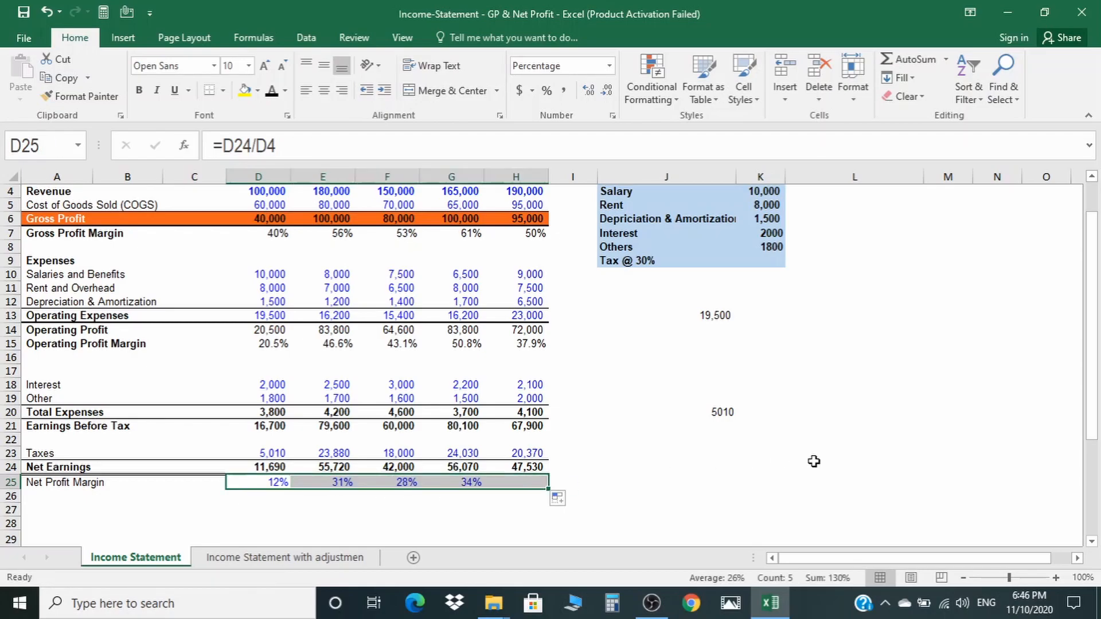
left_click(808, 462)
left_click_drag(1093, 356, 1099, 264)
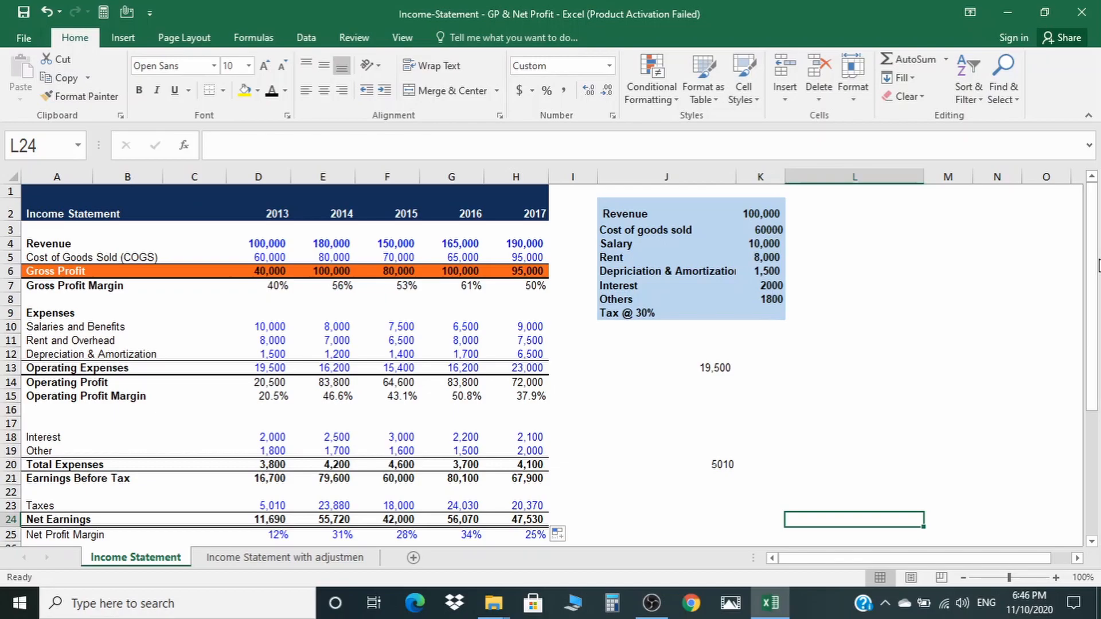
mouse_move(1091, 266)
left_mouse_down()
mouse_move(1090, 386)
mouse_move(1097, 240)
left_mouse_up()
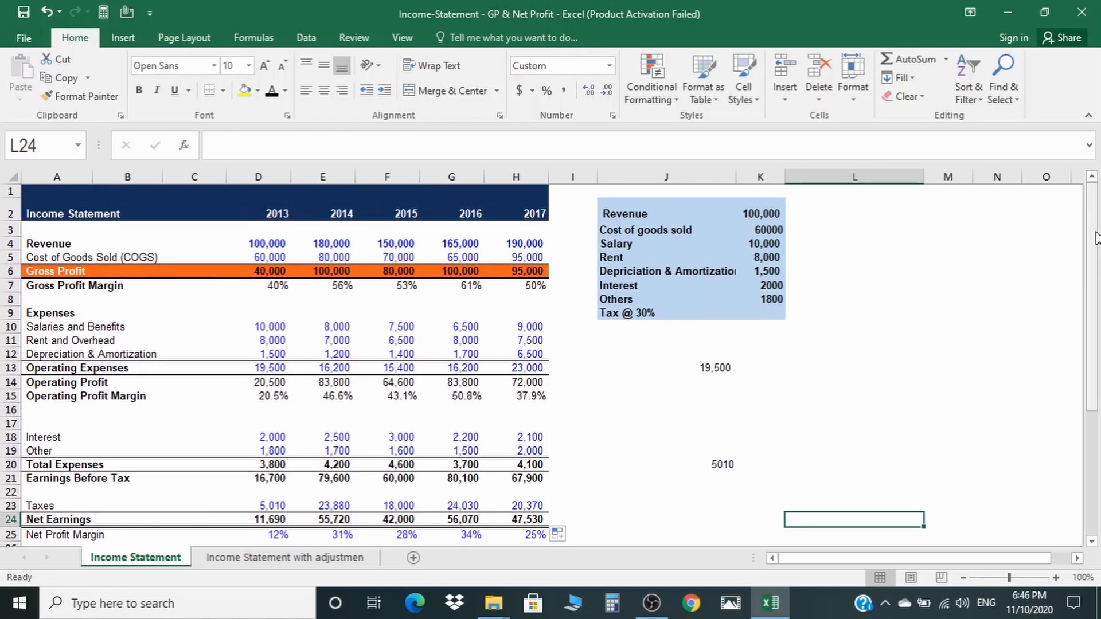